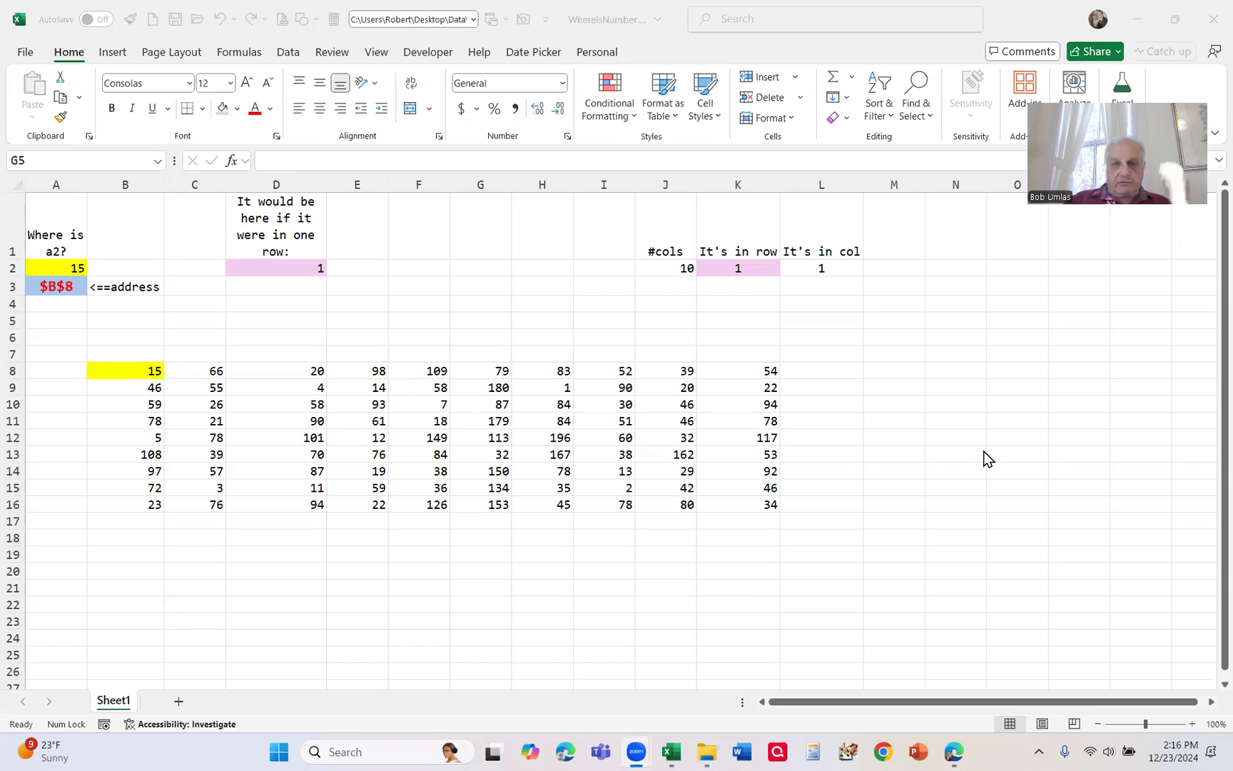
Select the whole number grid by entering the range b8:k16.
click(157, 166)
click(143, 161)
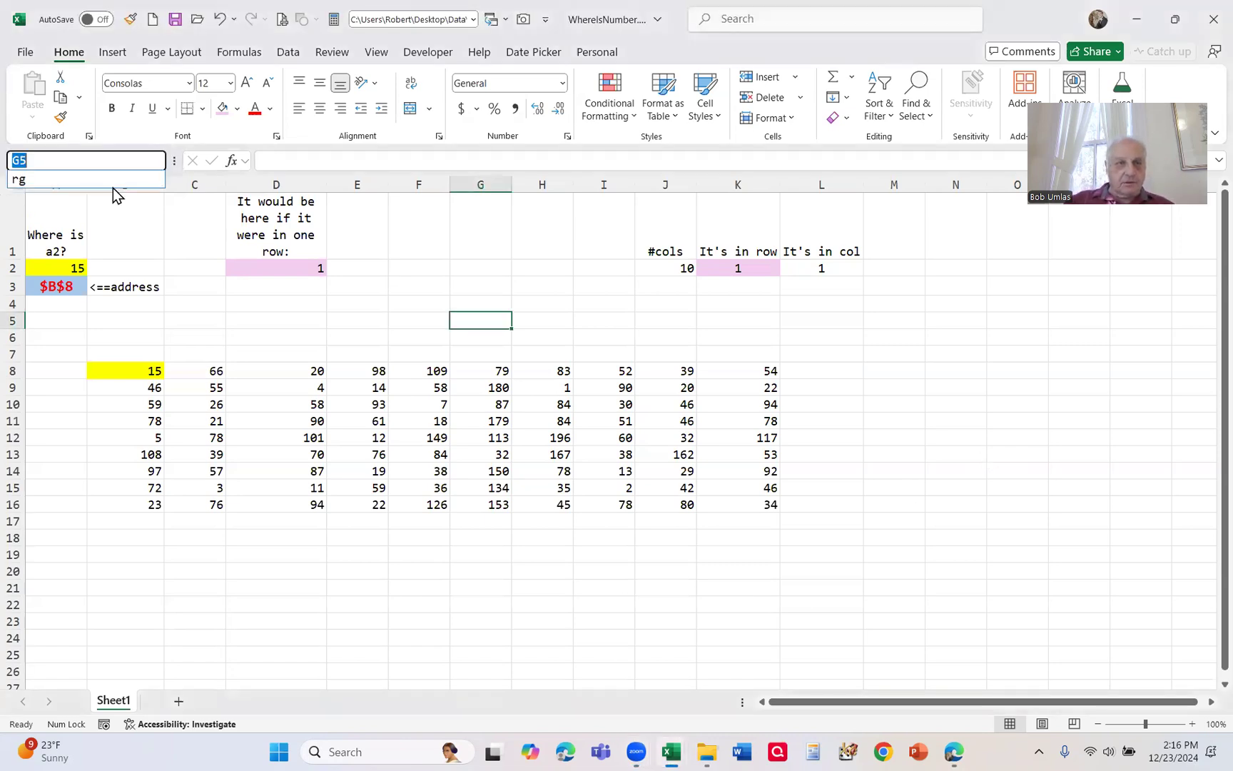
text(b8:k16)
key(Return)
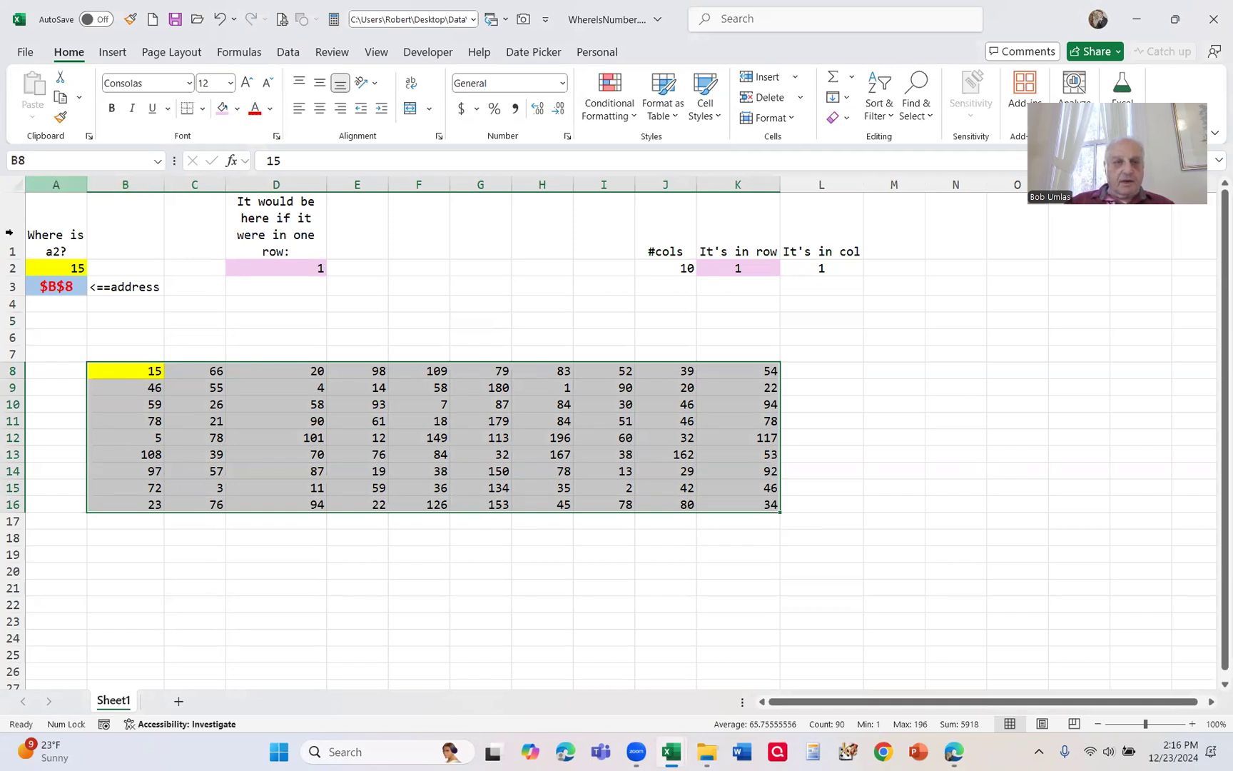
Test the number lookup by entering 66, 54 and 59 one after another in cell A2.
click(68, 267)
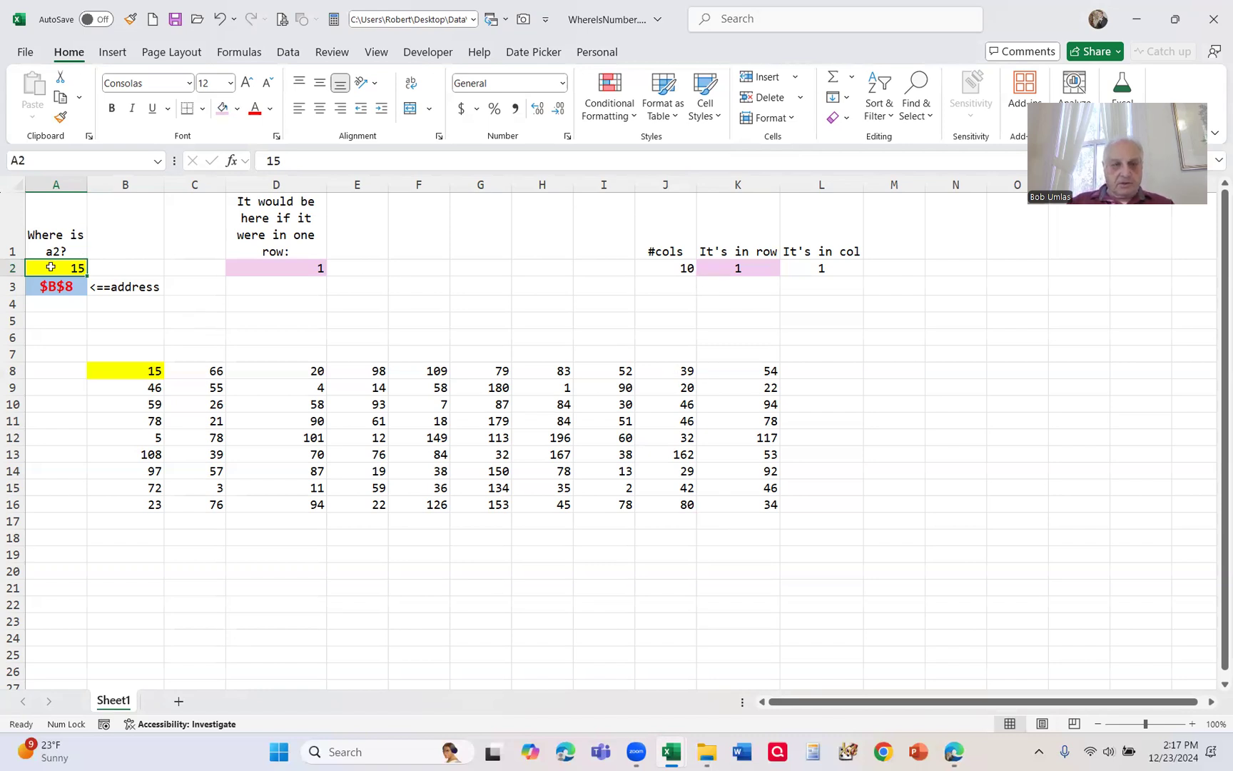
text(66)
key(Return)
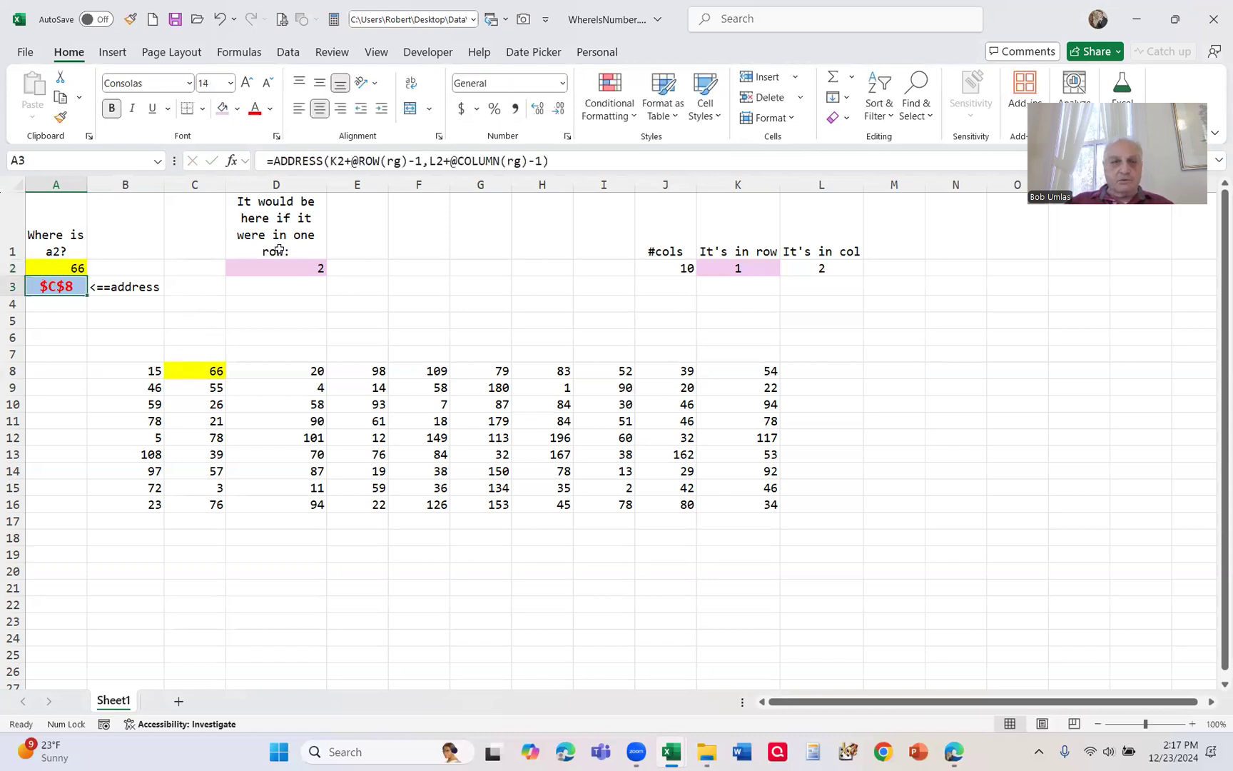
click(65, 264)
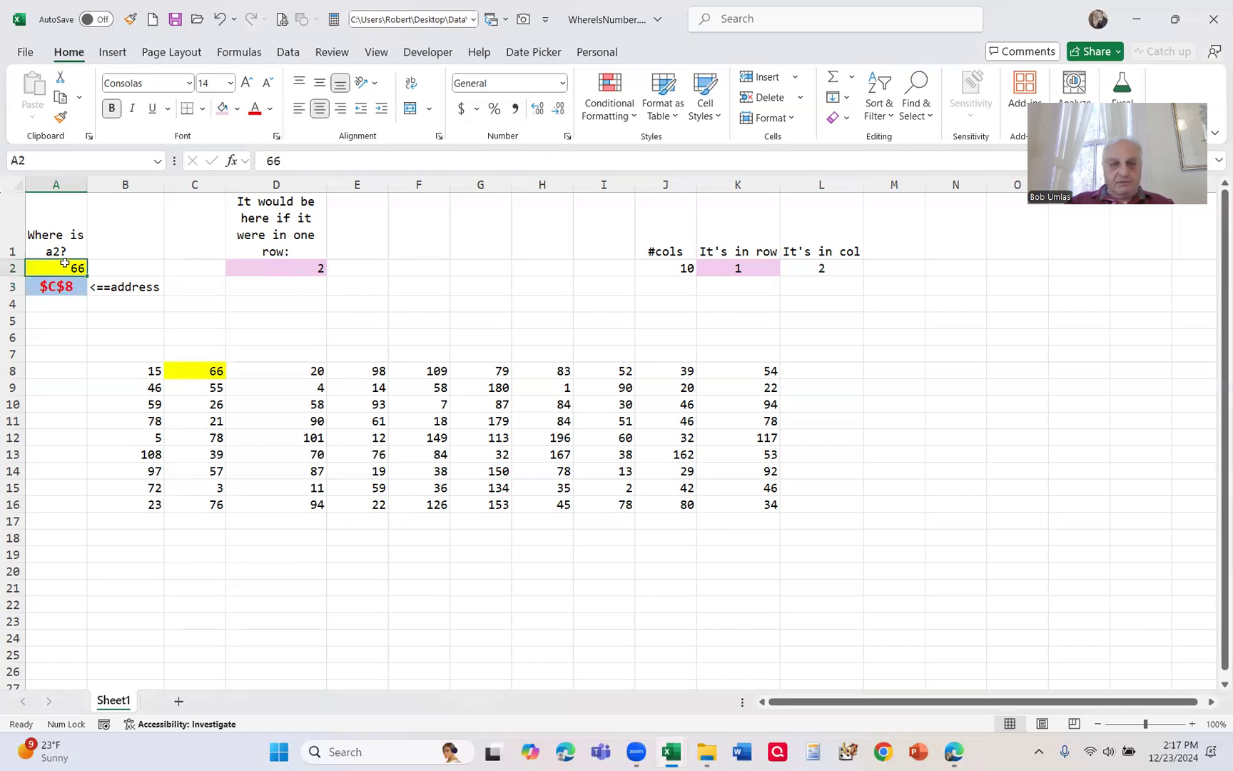
text(54)
key(ctrl+Return)
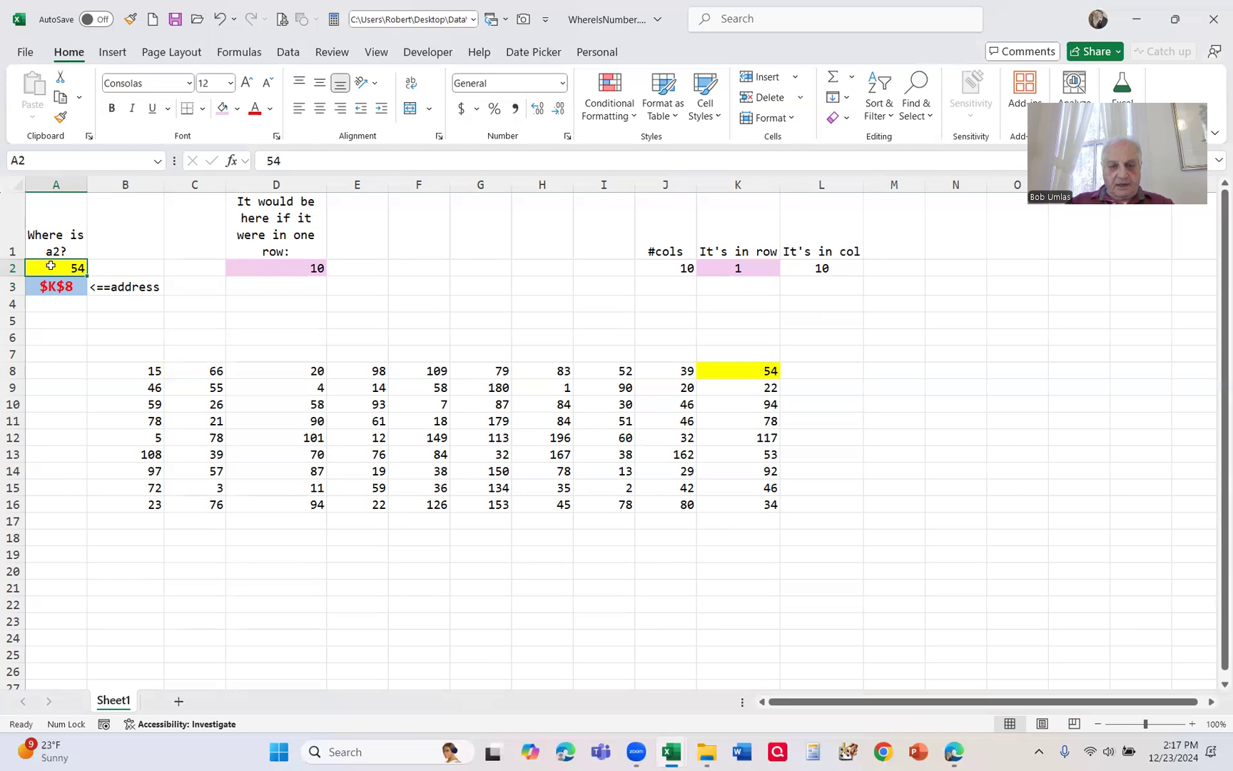
text(59)
key(ctrl+Return)
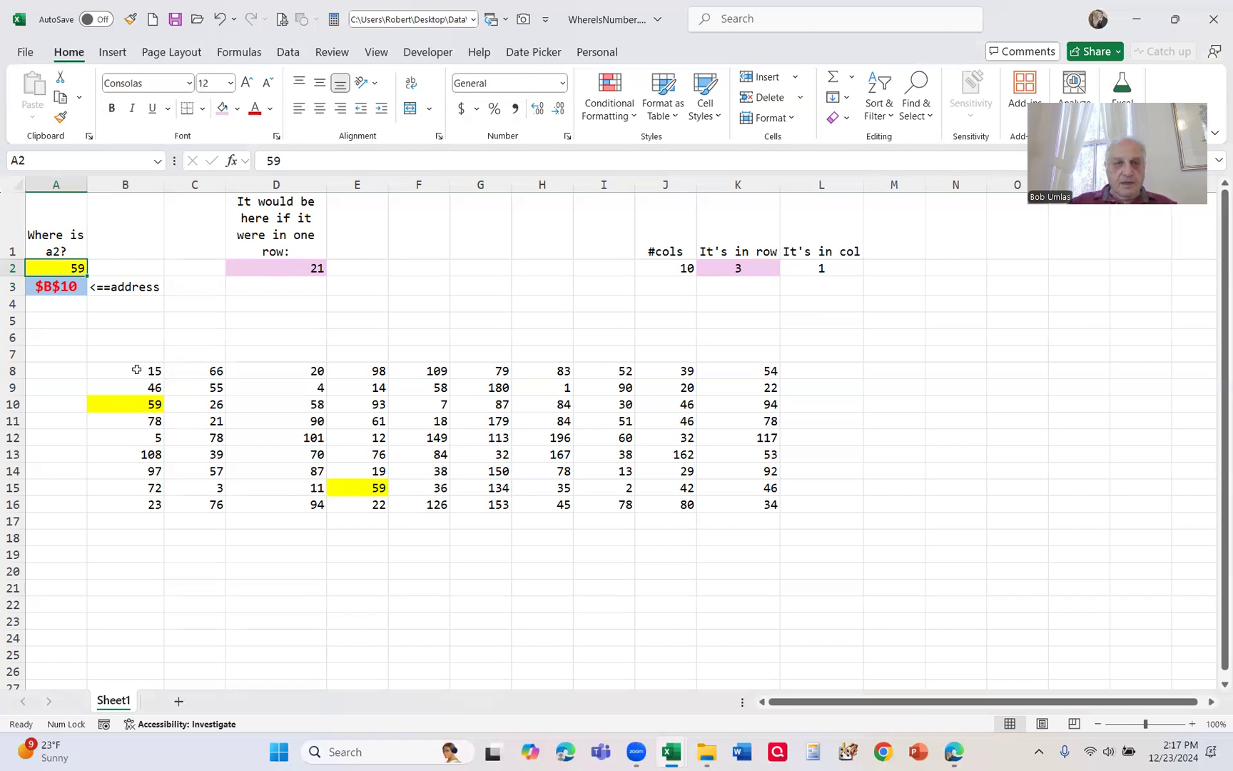
Set the lookup value in A2 to 15 and inspect the column-count and row formulas in J2 and K2.
text(15)
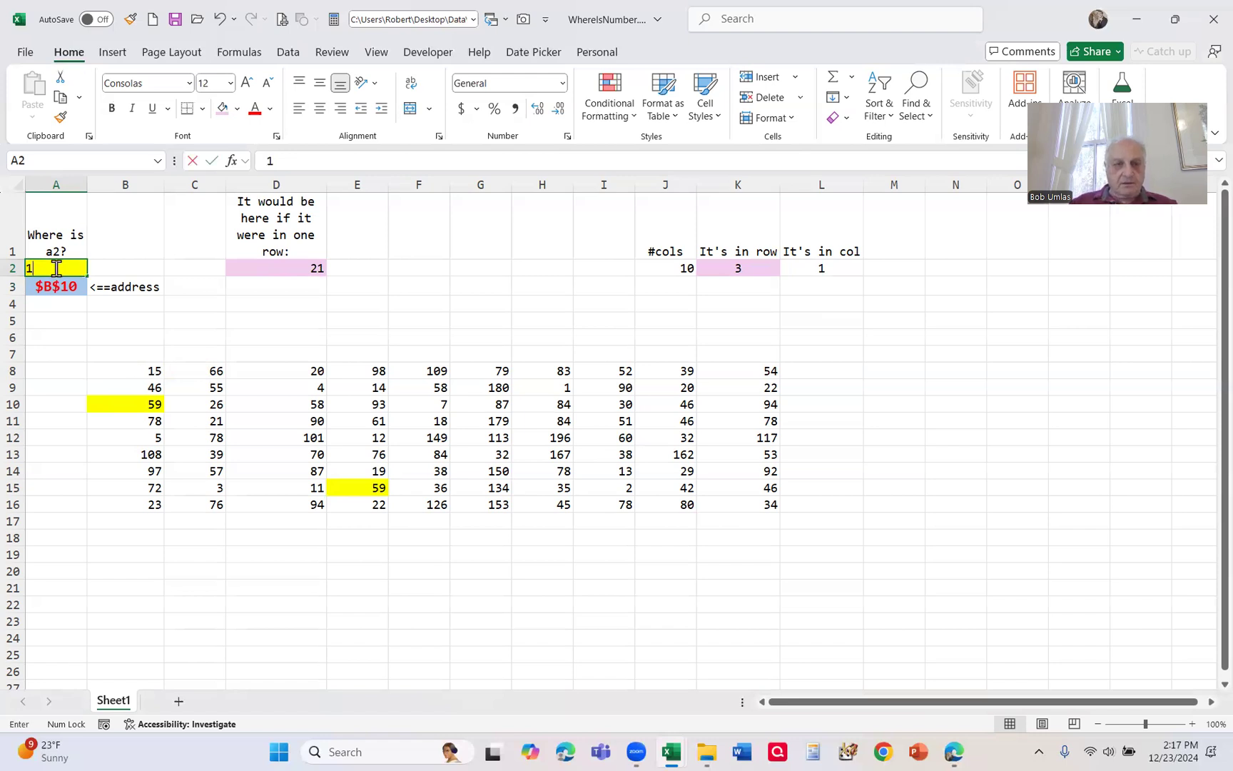
key(Return)
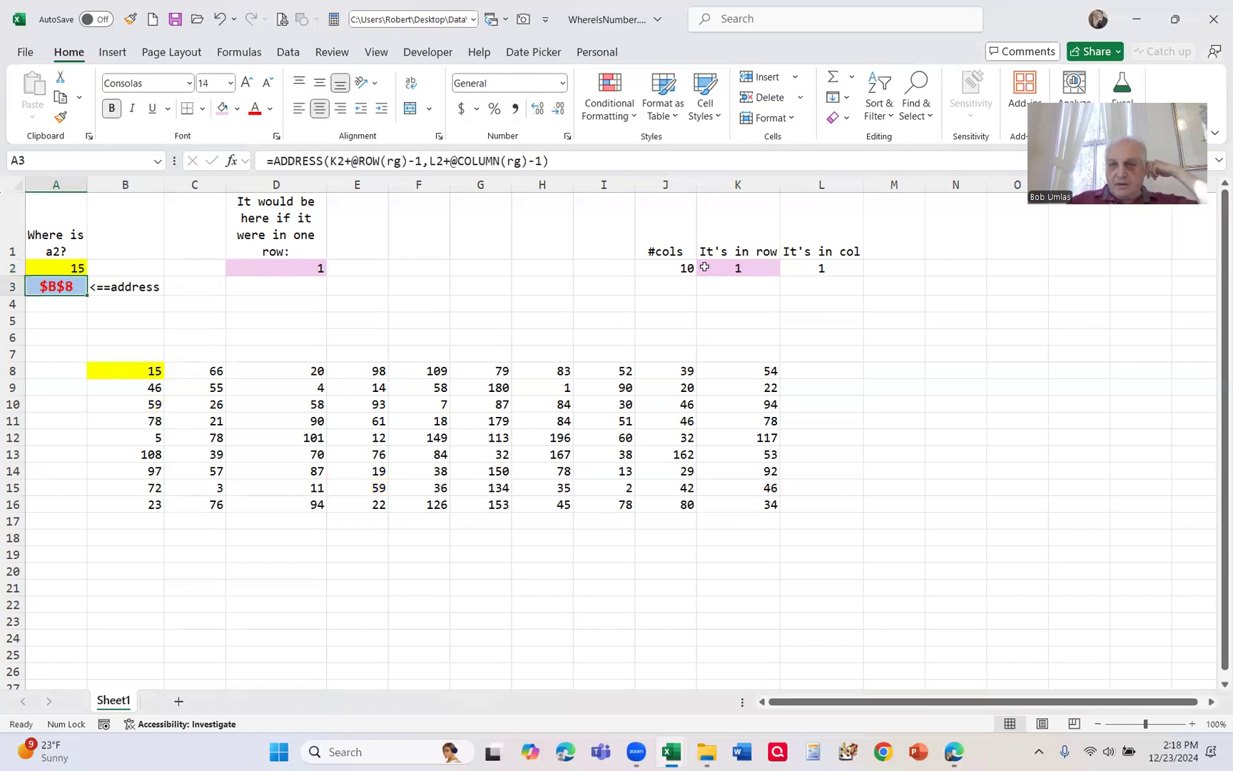
click(671, 266)
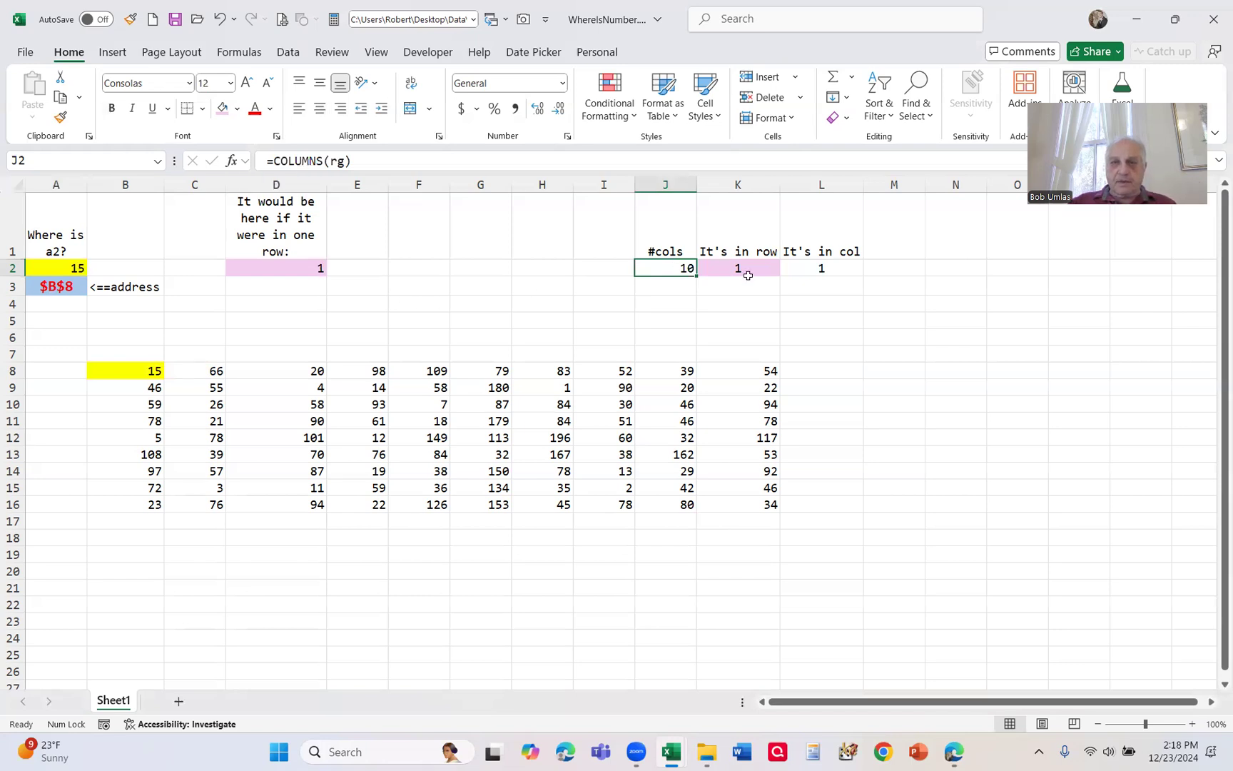
click(728, 267)
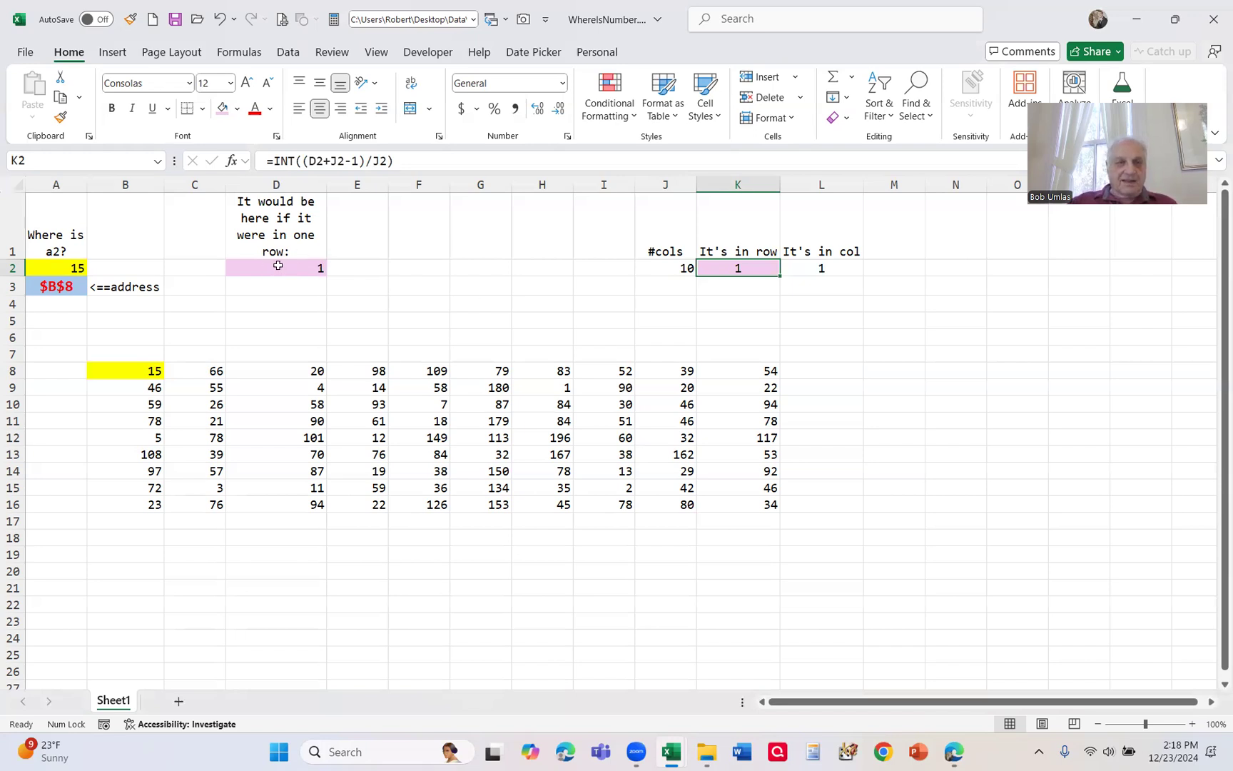
Set the lookup value in A2 to 54 and inspect the MATCH formula in D2.
click(54, 270)
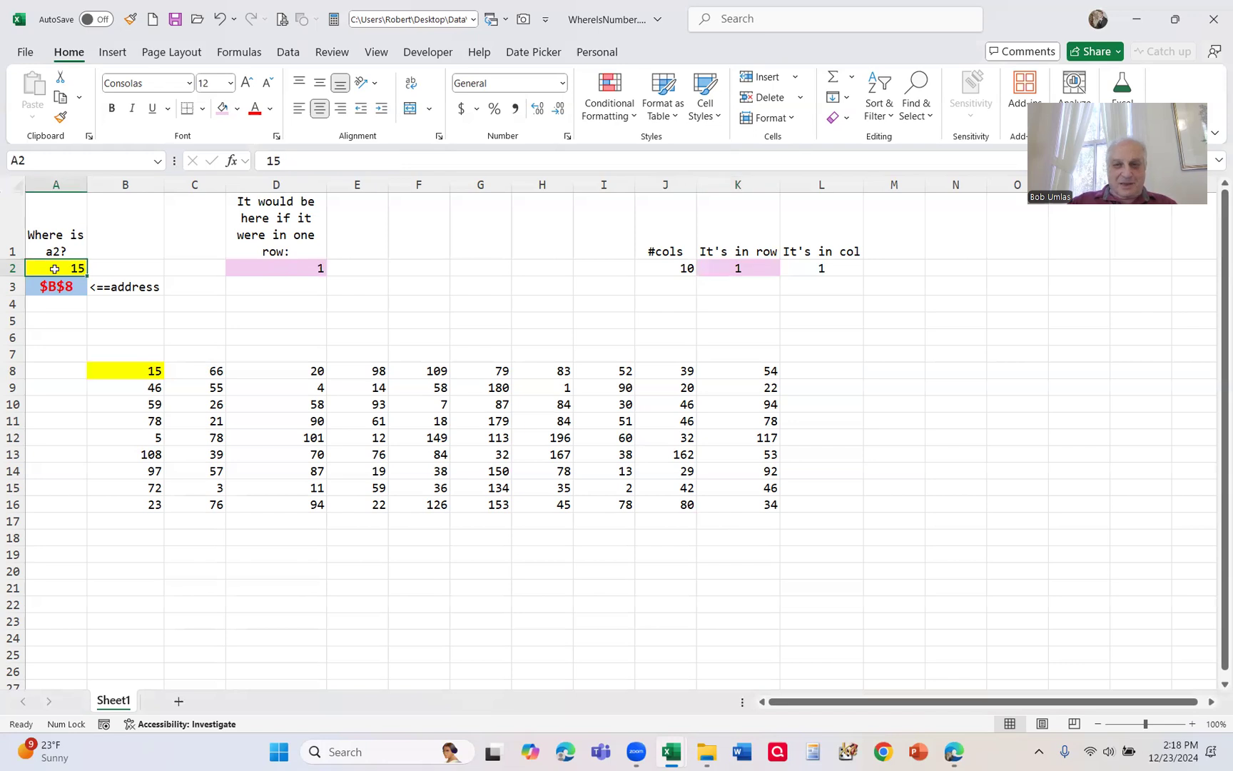
text(54)
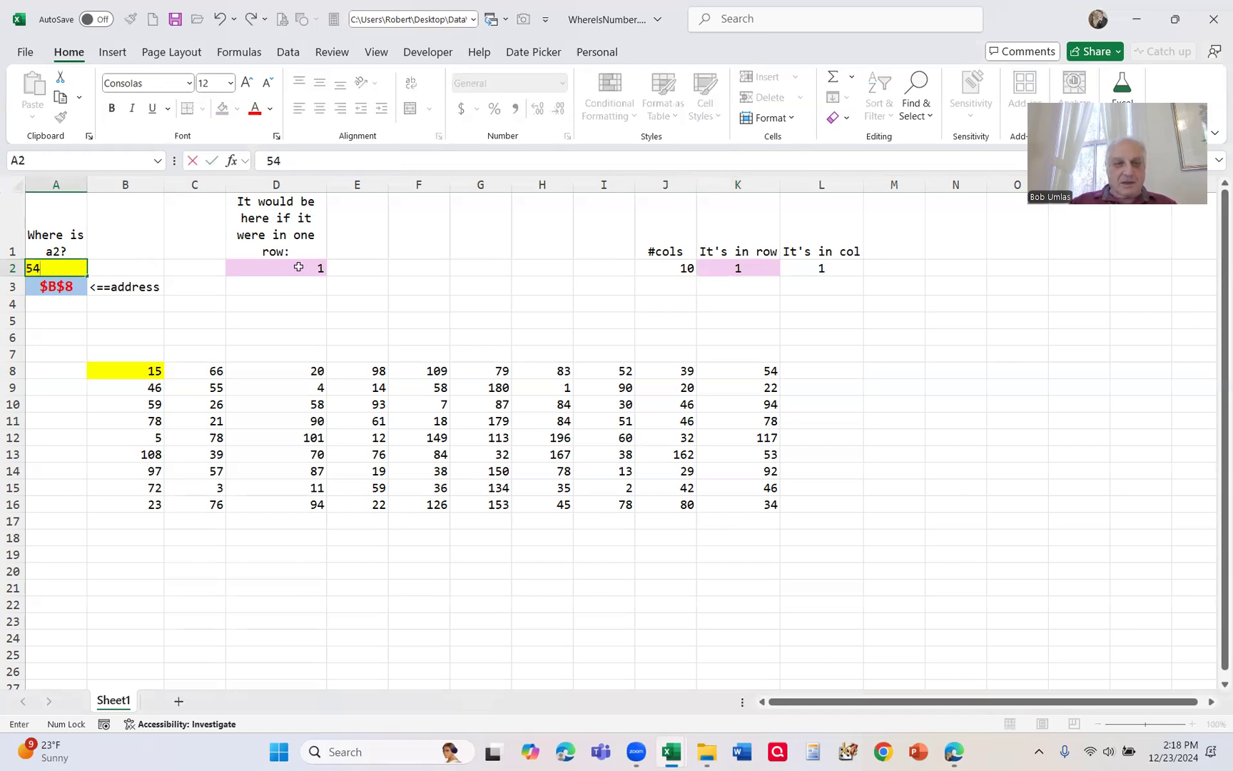
key(Return)
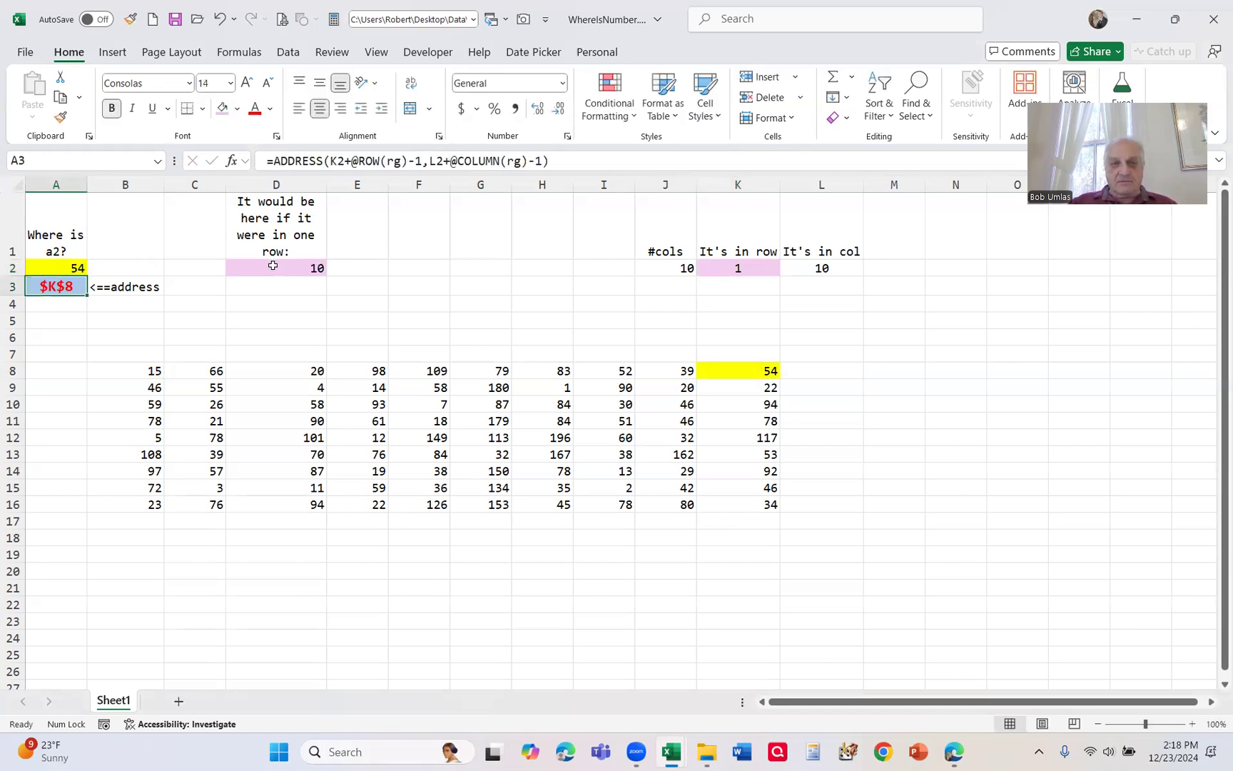
click(273, 265)
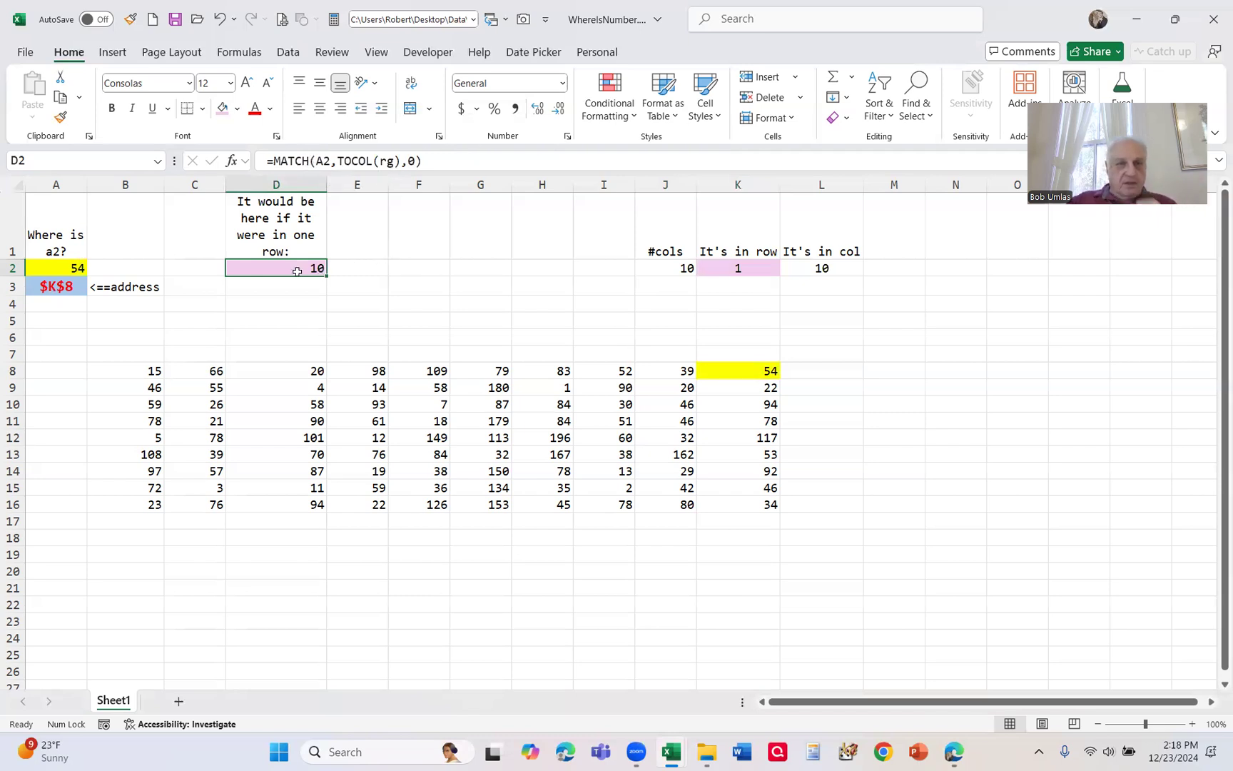
Set A2 to 59 and check its single-row position by selecting B8:K9 and inspecting the formula in D2.
click(68, 268)
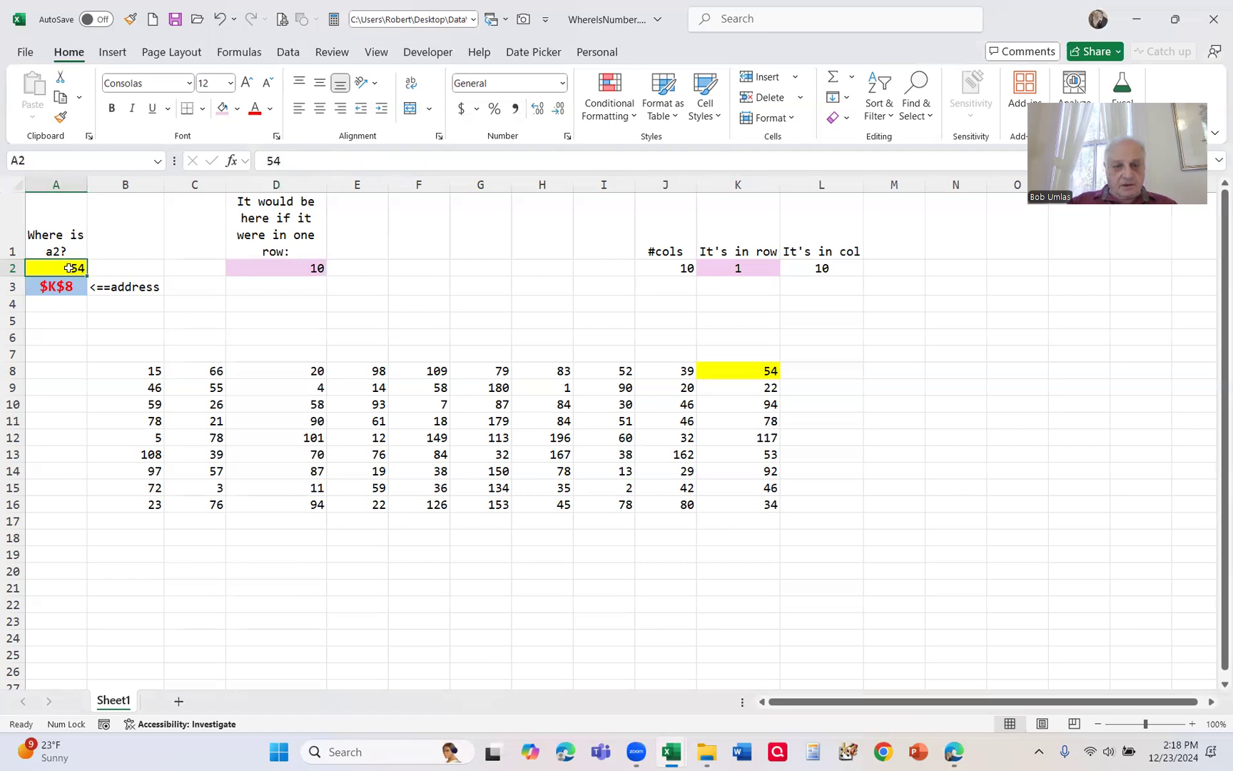
text(59)
key(Return)
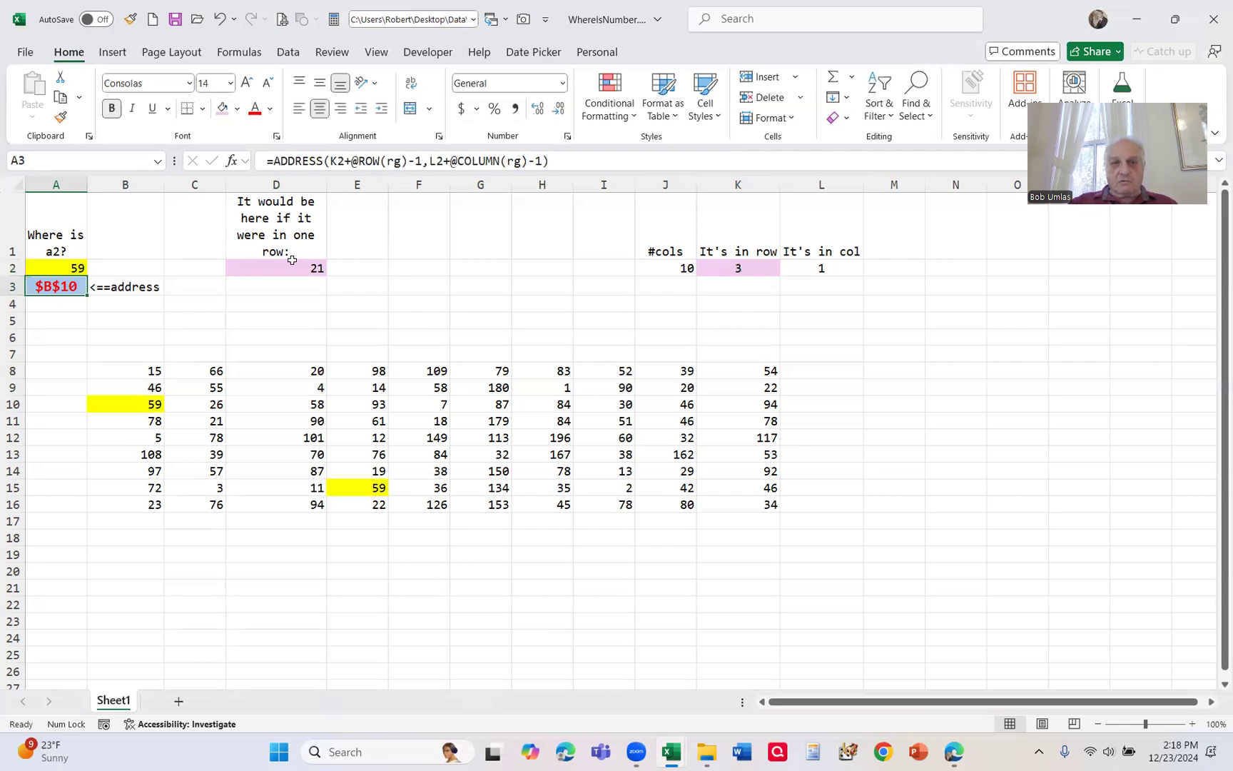
drag(100, 371, 757, 386)
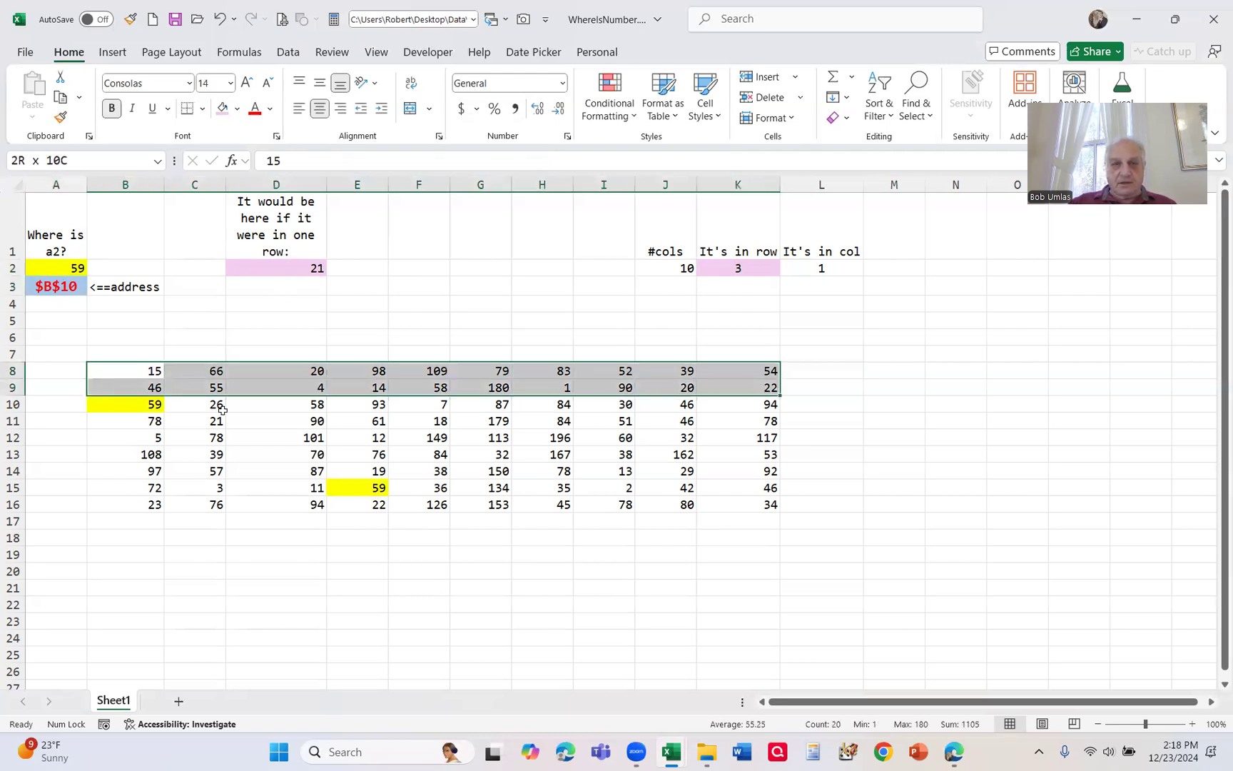
click(269, 269)
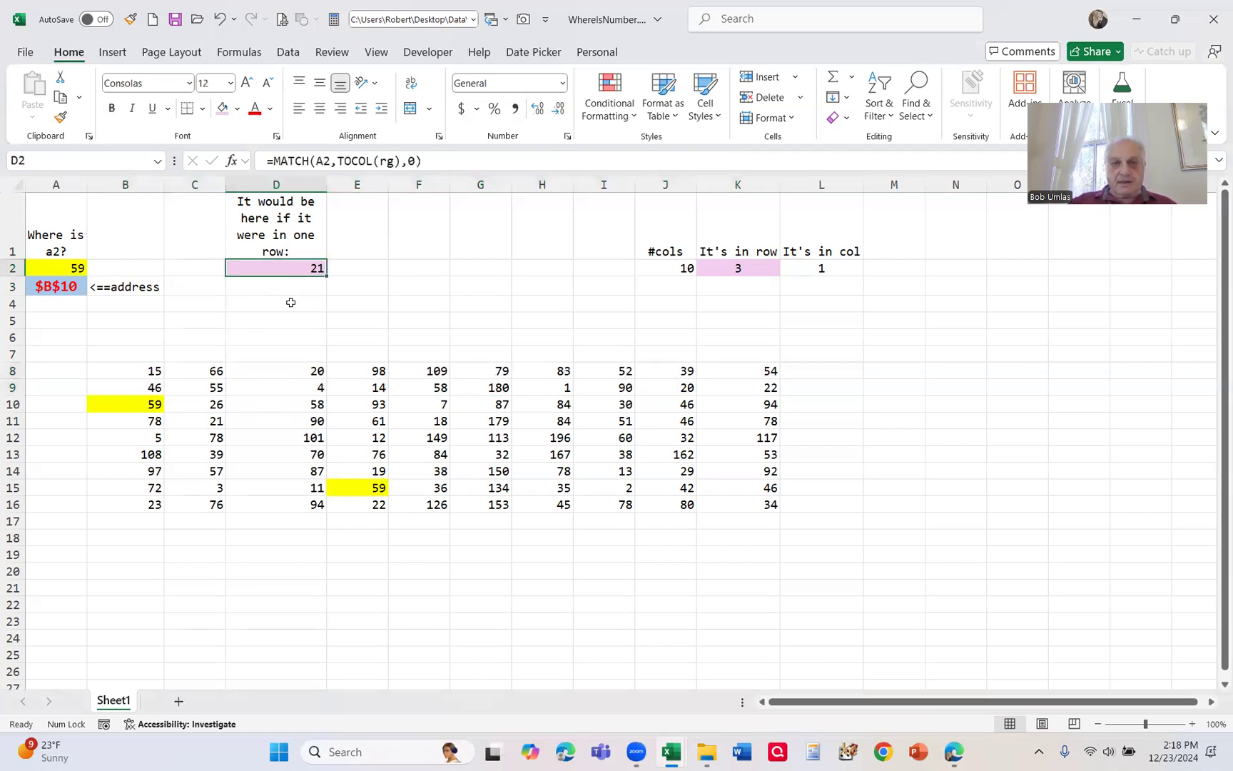
Review how the row formula in K2 uses the column count in J2.
click(743, 268)
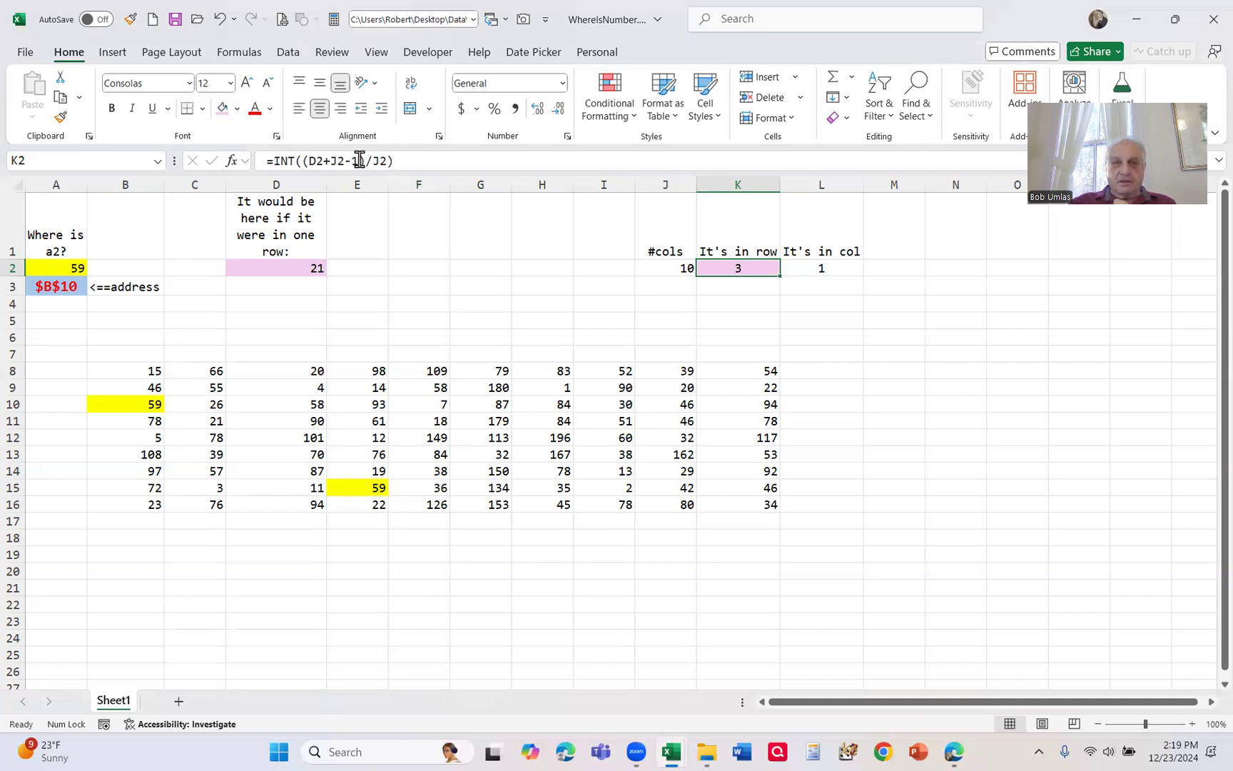
click(662, 267)
click(723, 268)
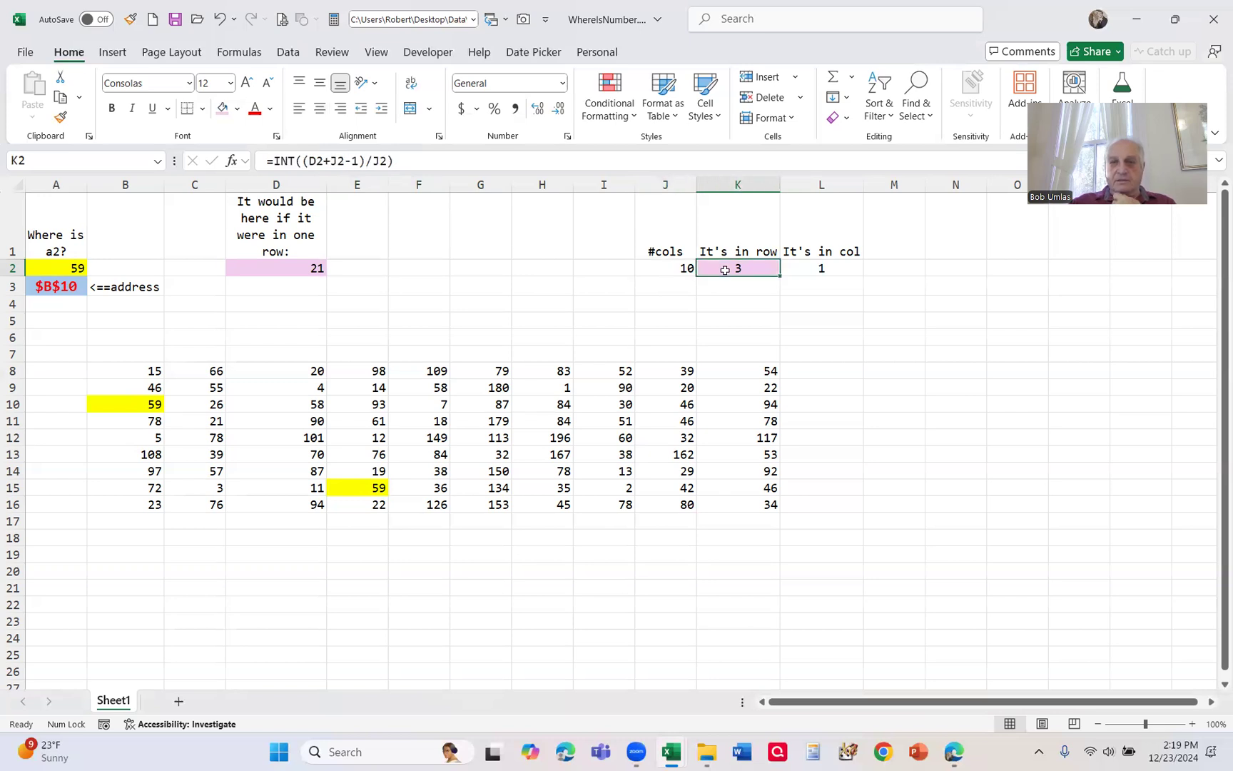
Set the lookup value in A2 to 22 and inspect the position, row and column formulas in D2, K2 and L2.
click(74, 267)
text(22)
key(Return)
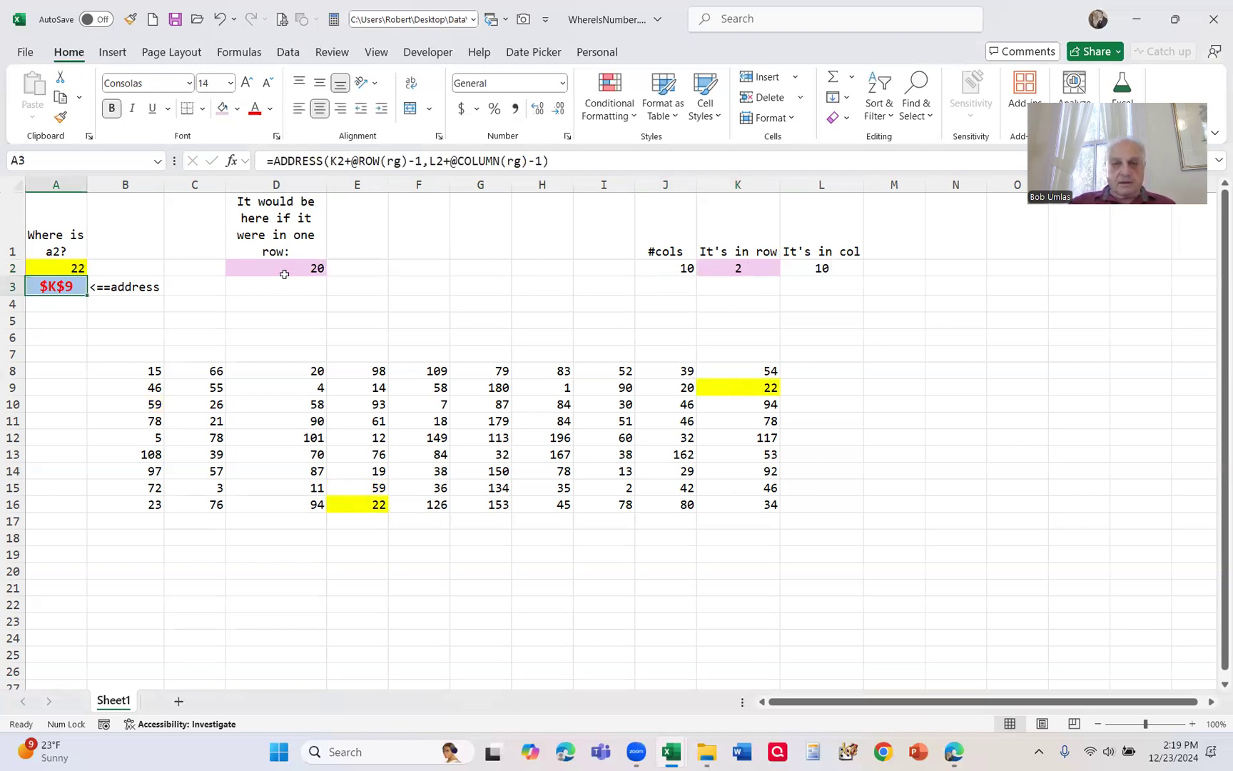
click(264, 266)
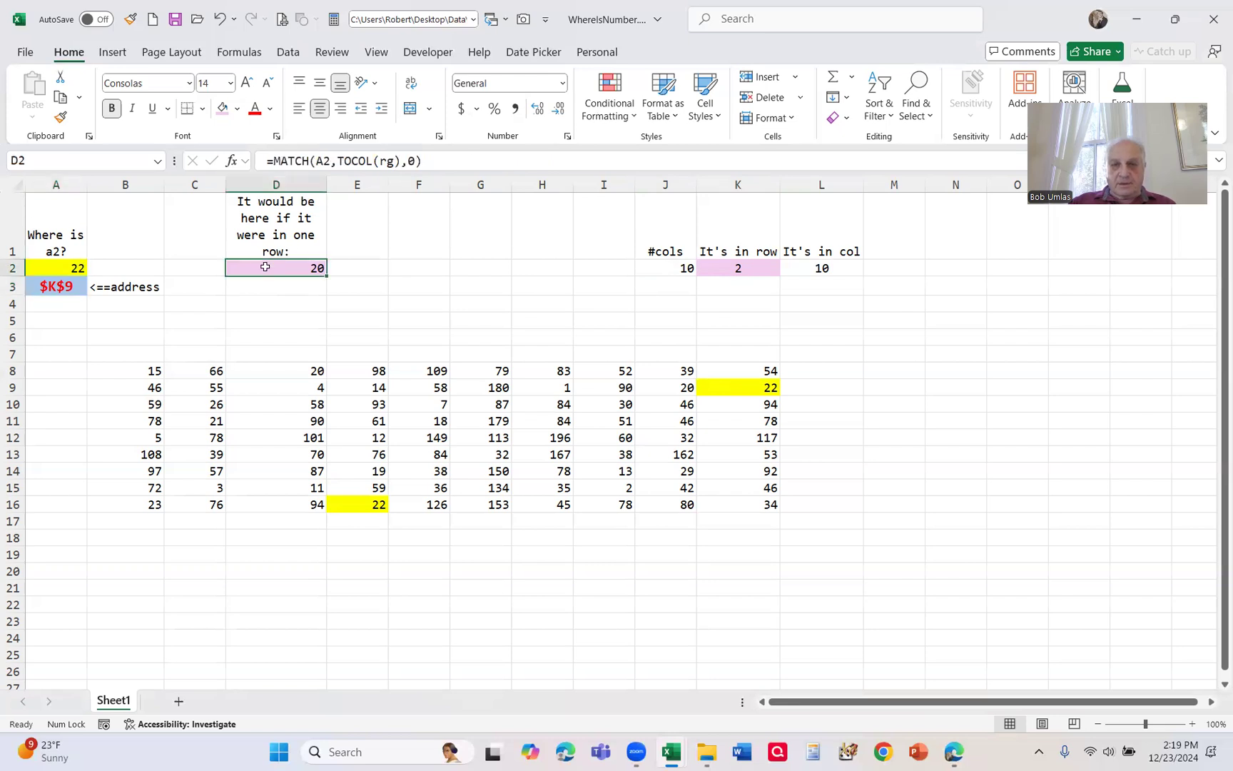
click(707, 268)
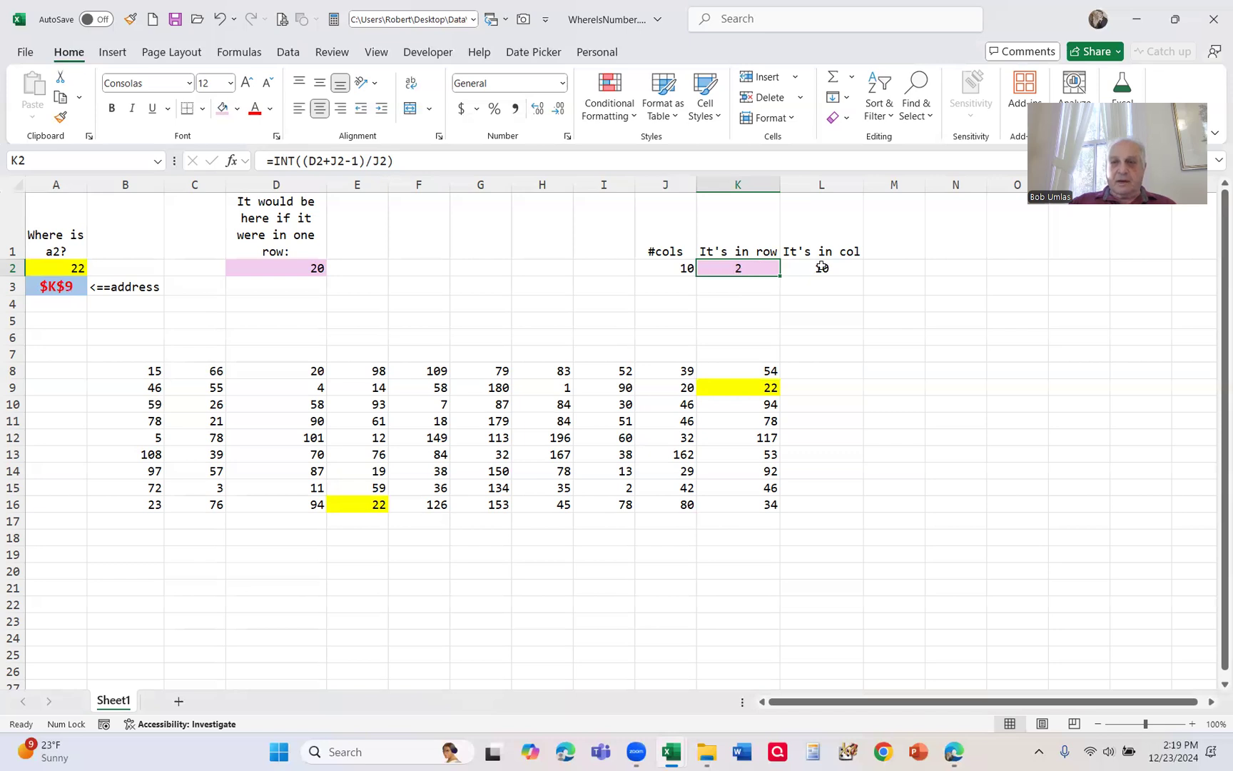
click(846, 266)
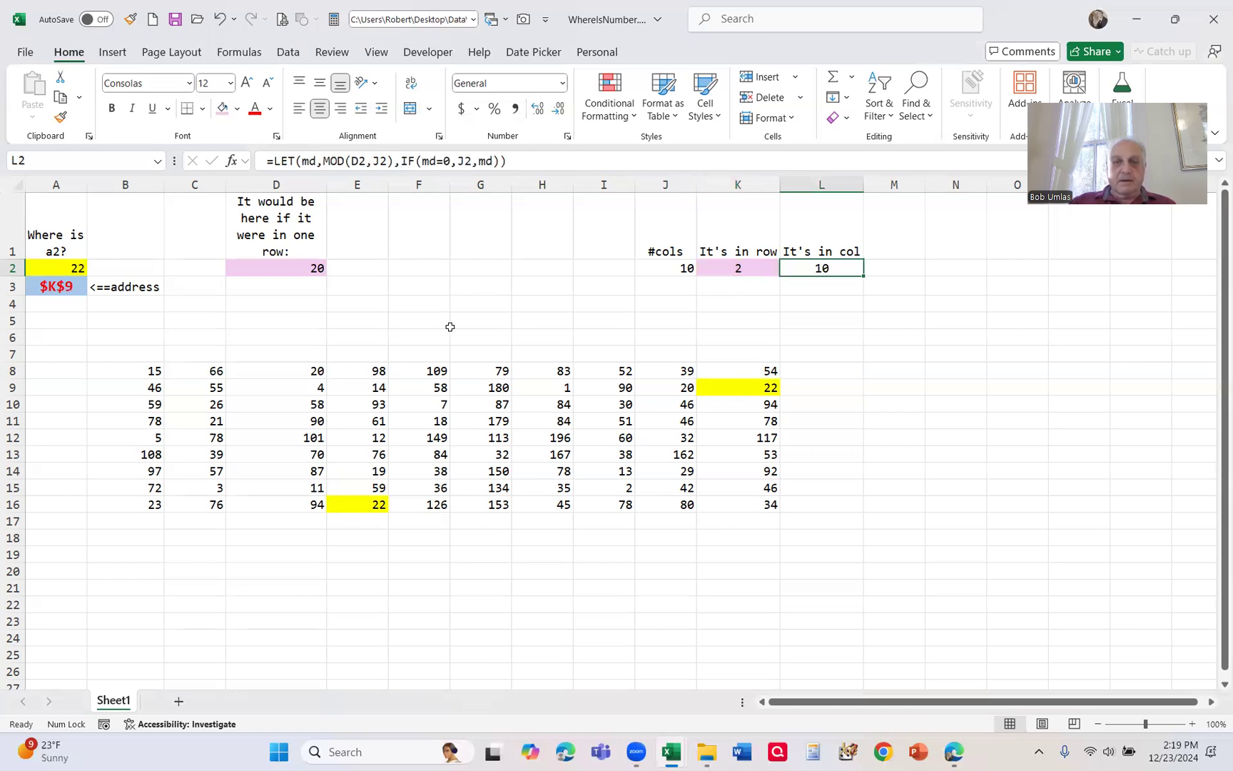
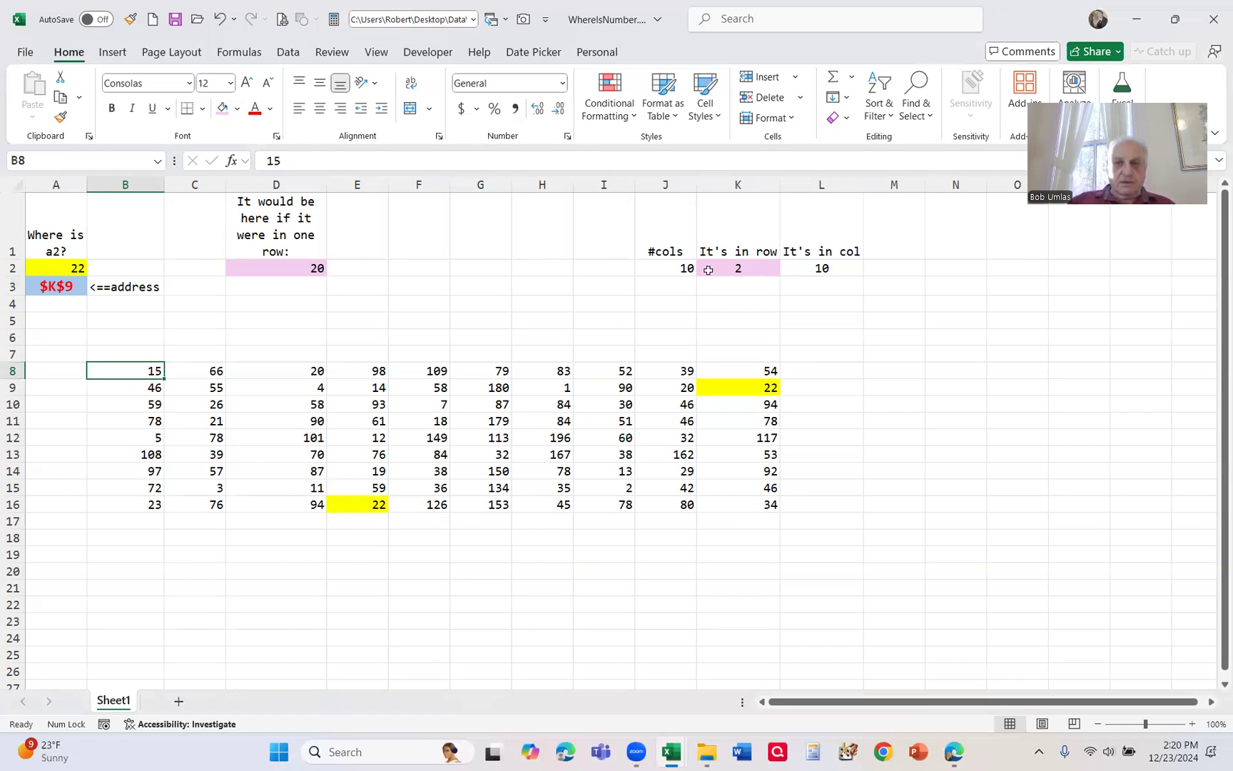
Compare the matching cell K9 with the row formula in K2 and the ADDRESS formula in A3.
click(752, 384)
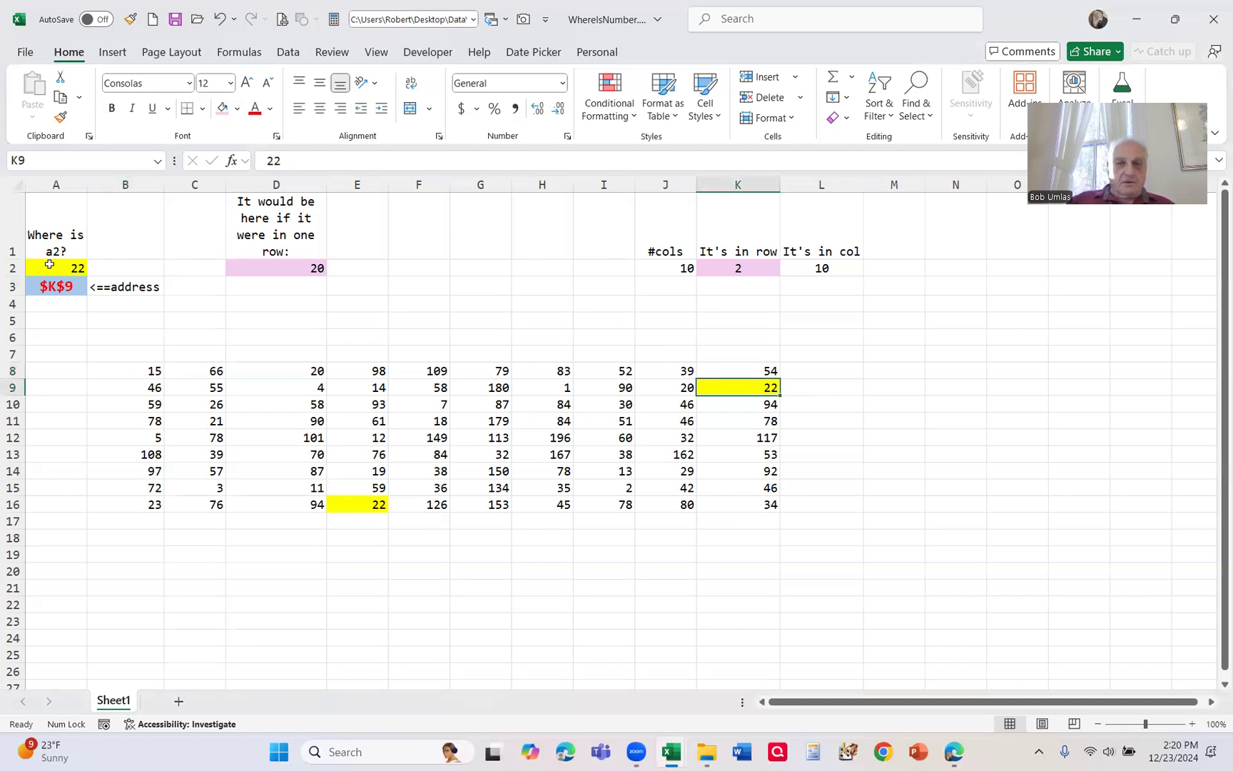
click(747, 270)
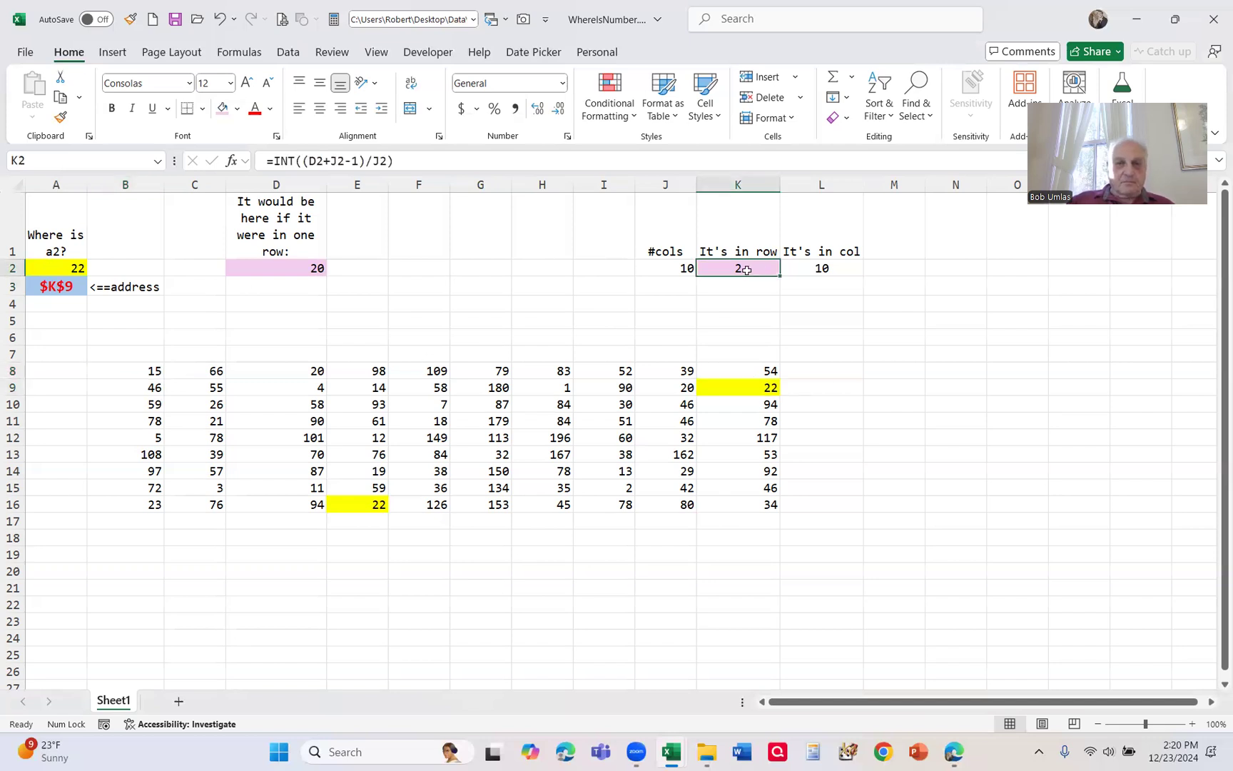
click(50, 283)
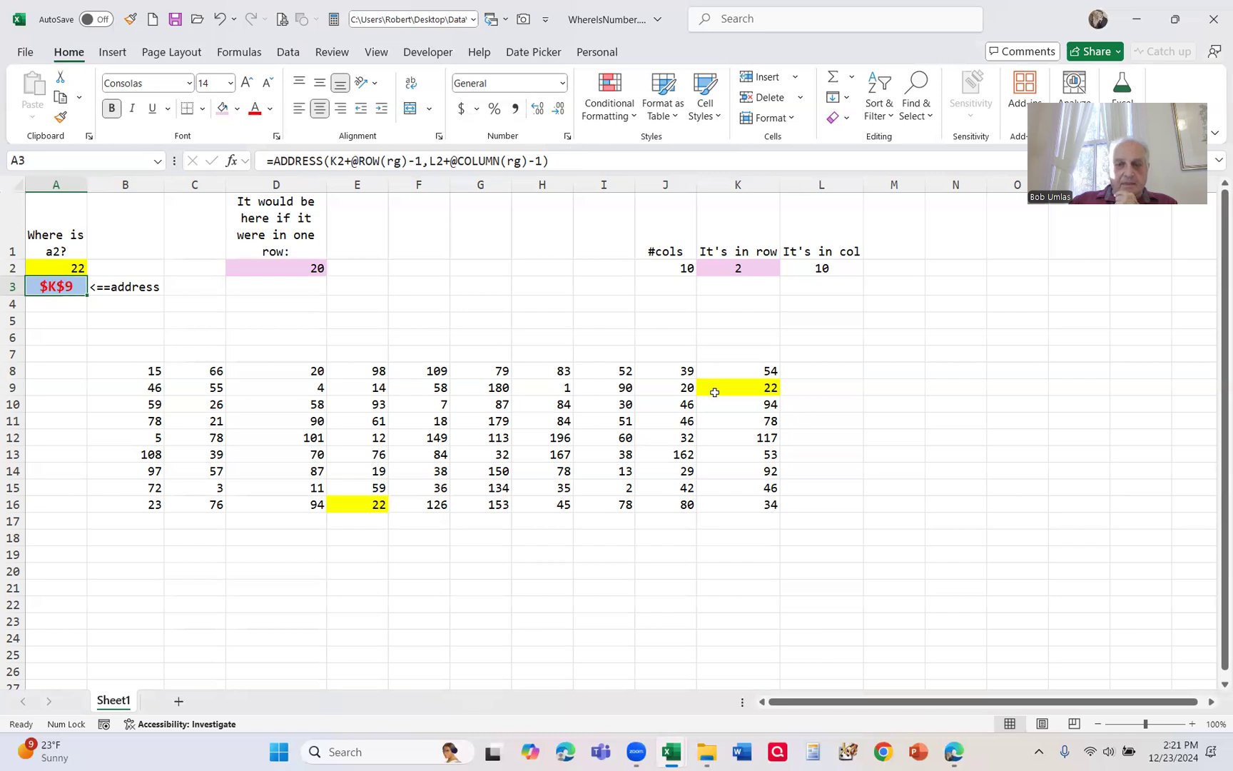
Set the lookup value in A2 to 59 and inspect the position formula in D2.
click(56, 267)
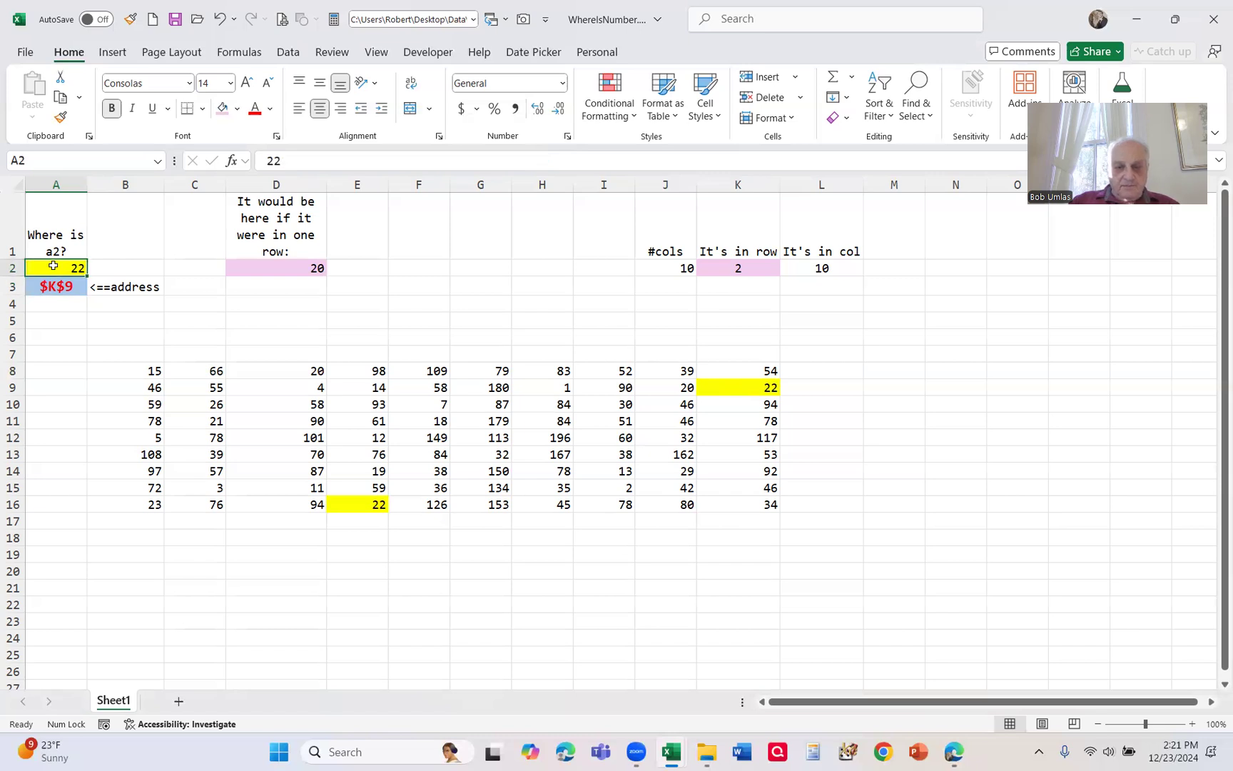
text(59)
key(Return)
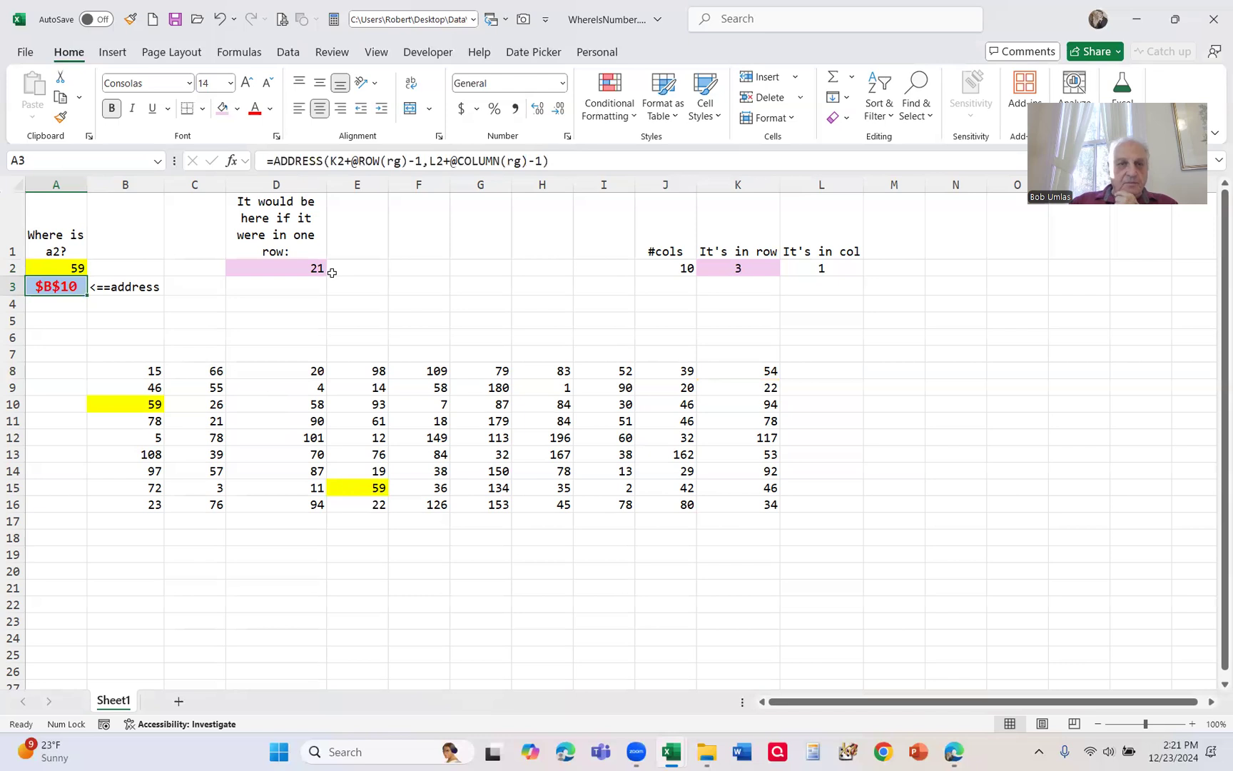
click(294, 268)
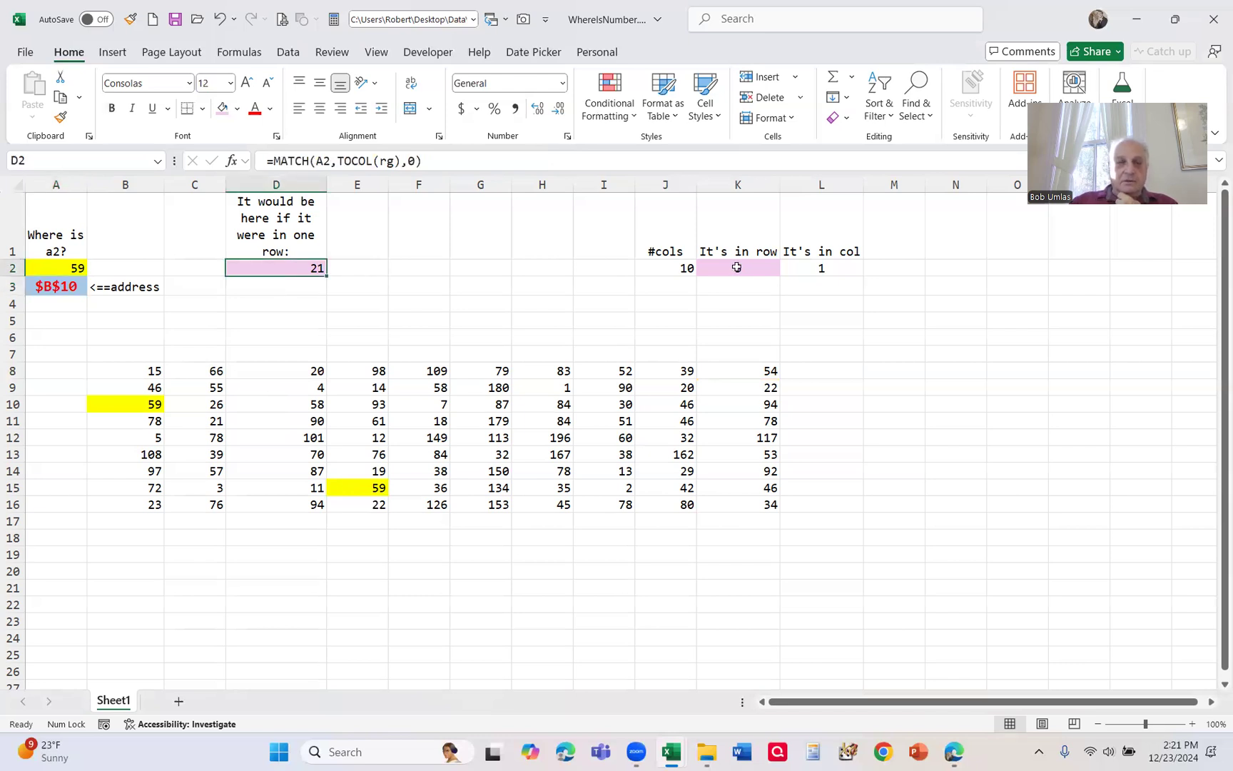
click(67, 286)
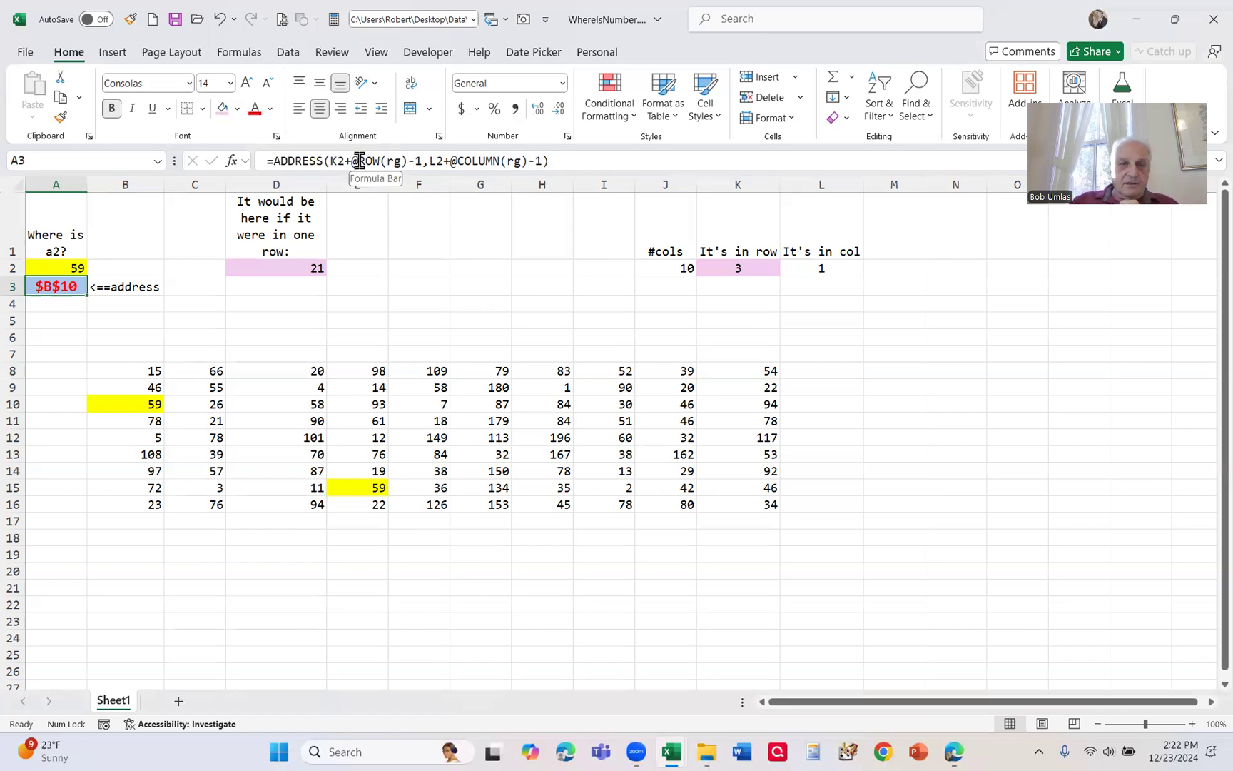
drag(359, 160, 409, 163)
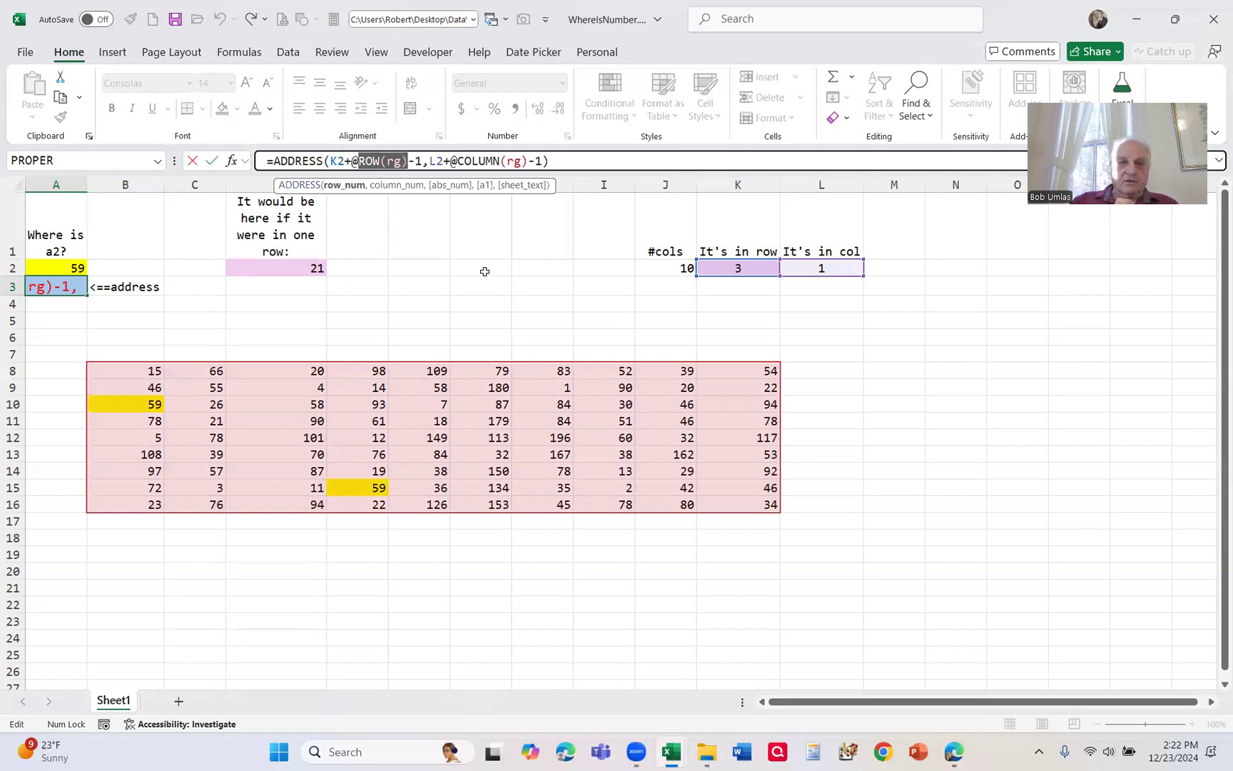
key(shift+Left)
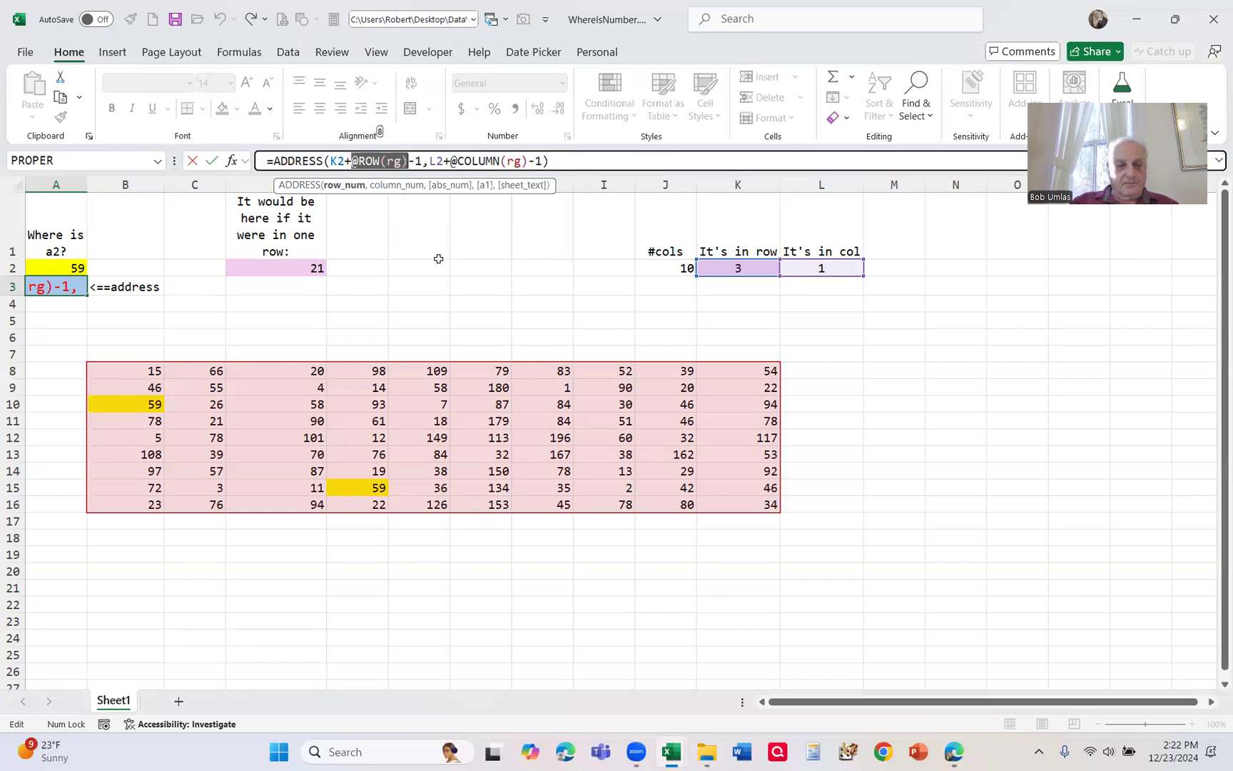
key(Escape)
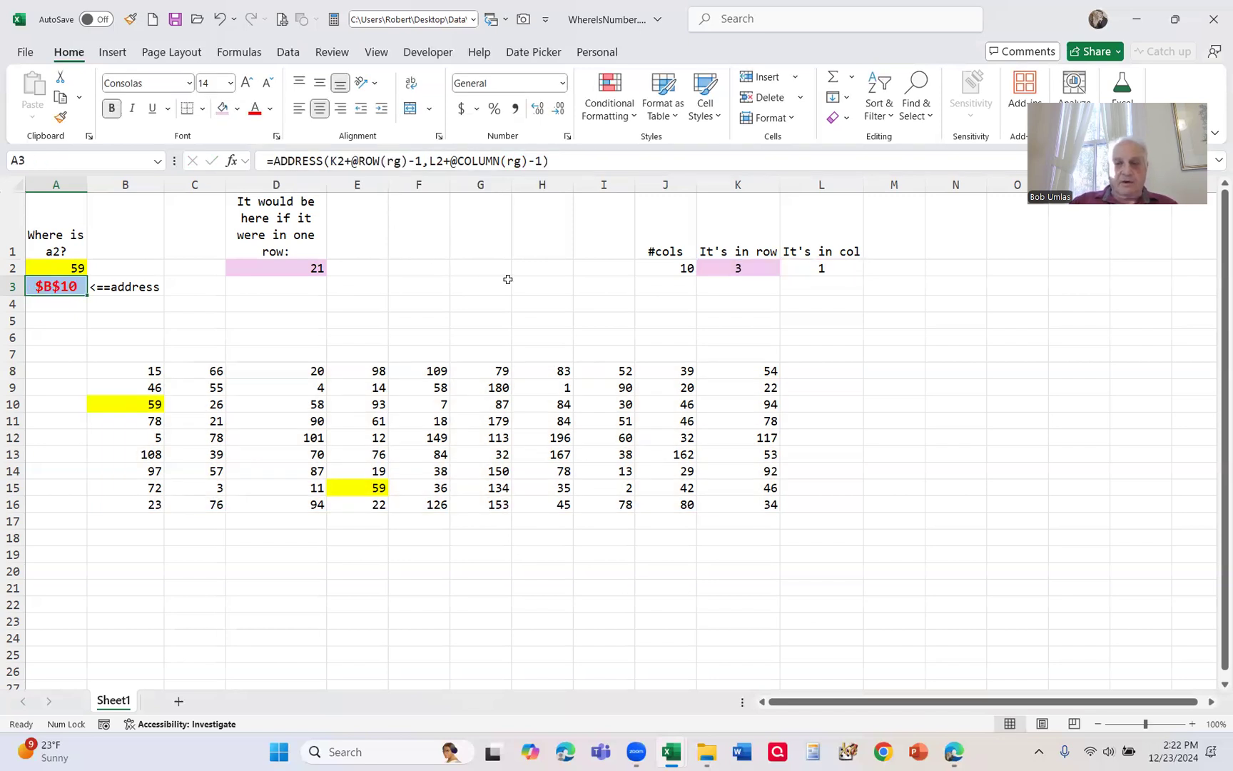